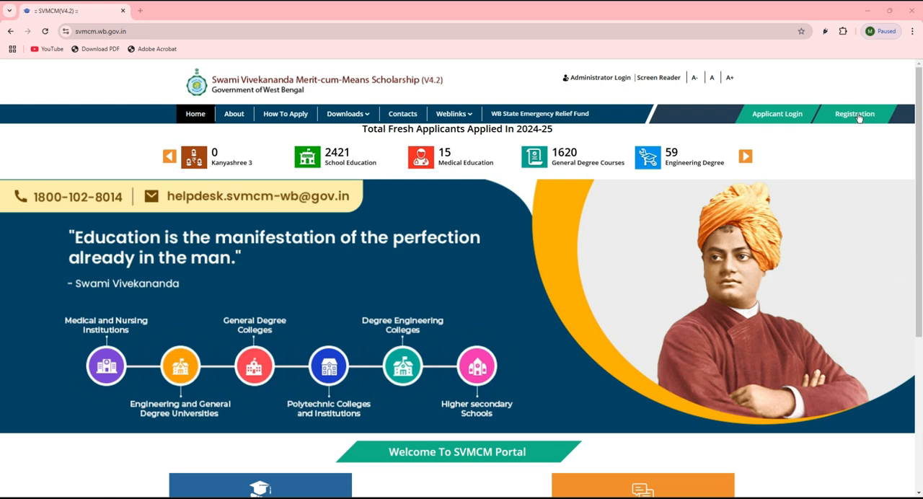
# View the applicant sign-in form with its Applicant Id, Password and Security Code fields, and close it
pyautogui.click(783, 114)
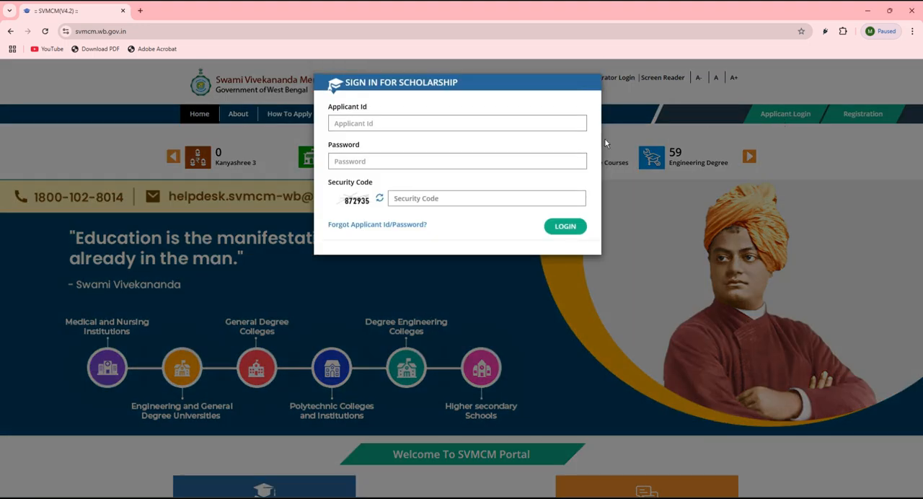
pyautogui.click(428, 127)
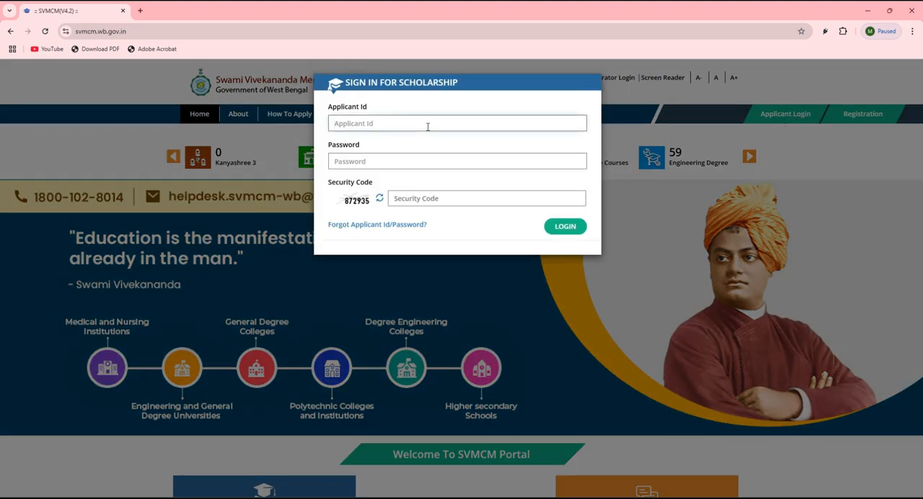
pyautogui.click(382, 161)
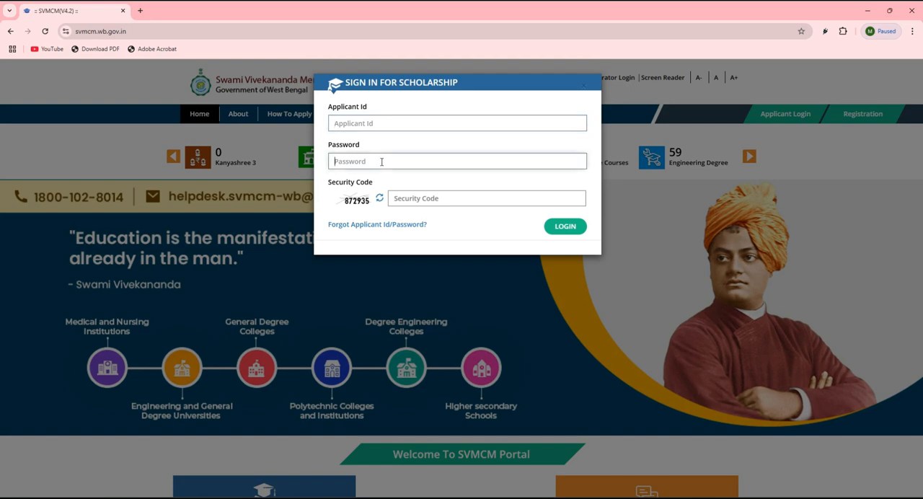
pyautogui.click(408, 201)
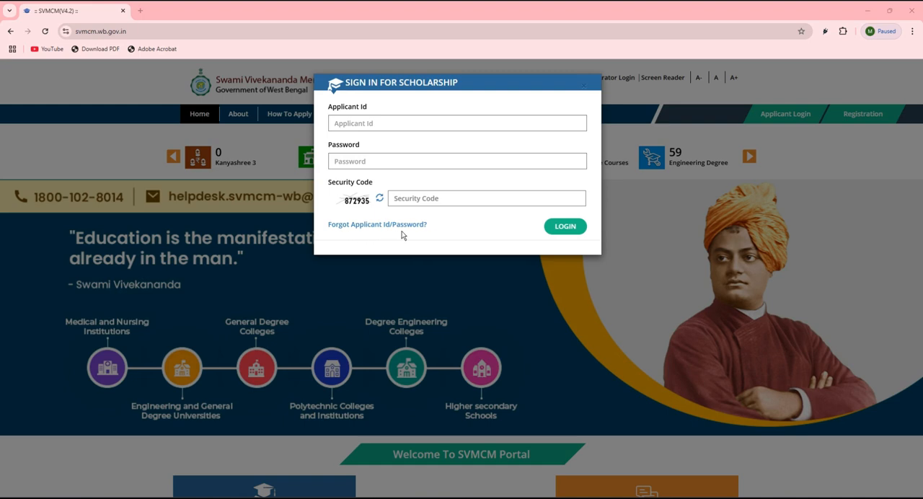
pyautogui.click(655, 270)
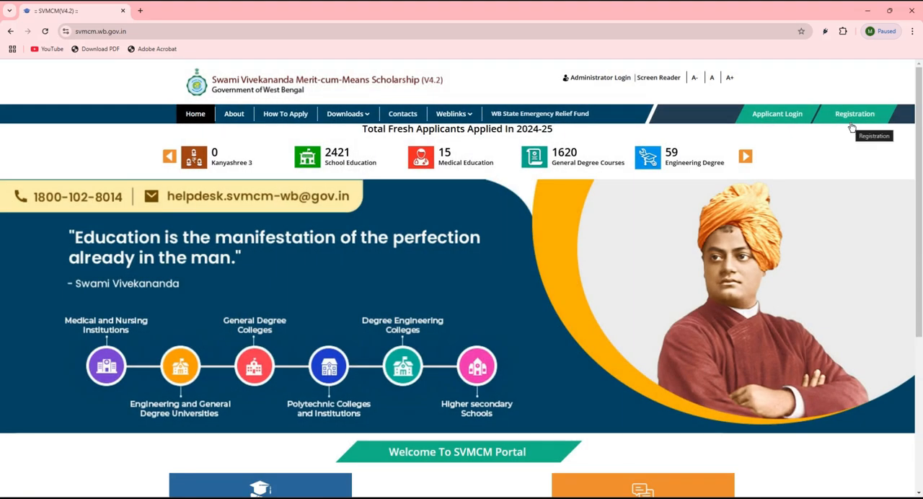
# Start a new scholarship registration in the Non-Topper category
pyautogui.click(853, 115)
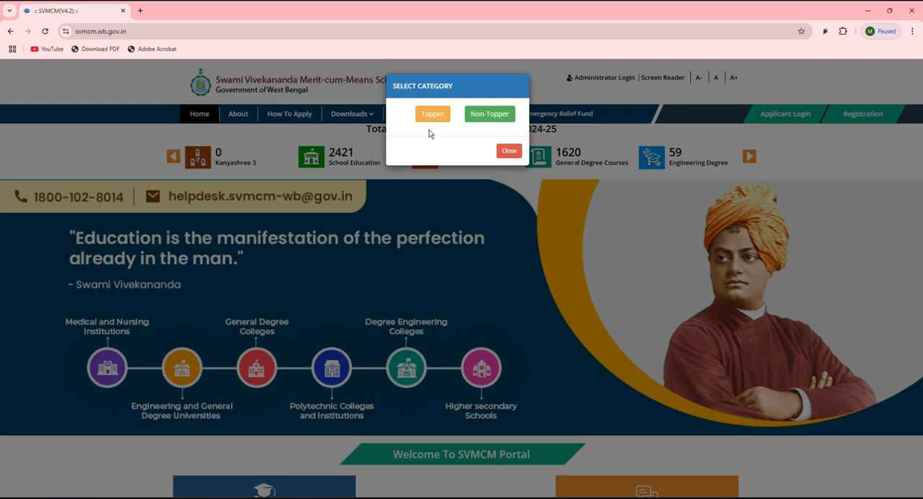
pyautogui.click(481, 115)
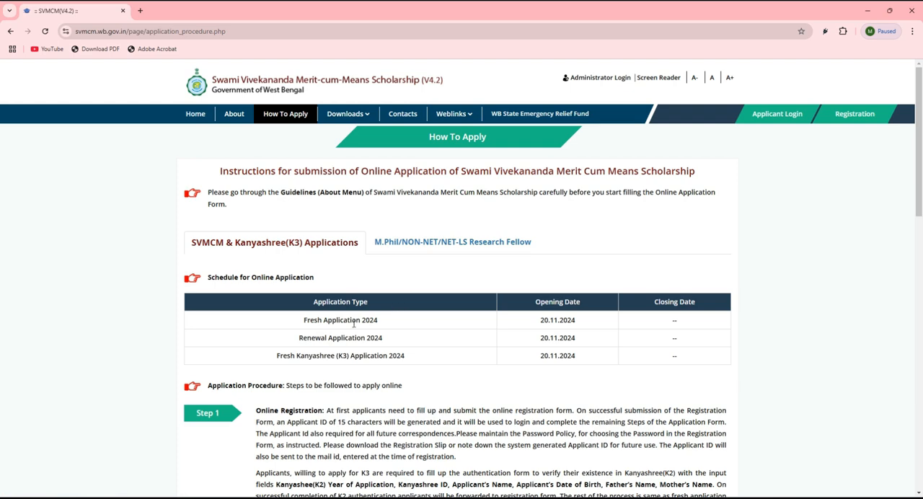
# Examine the How To Apply instructions, including the application schedule, the application steps and the documents required for fresh and renewal applications
pyautogui.moveTo(306, 320); pyautogui.dragTo(364, 319)
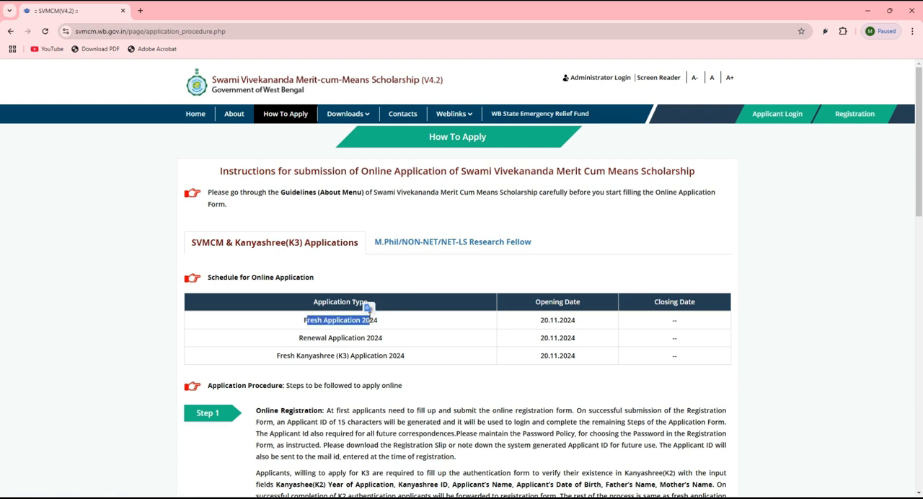
pyautogui.click(433, 329)
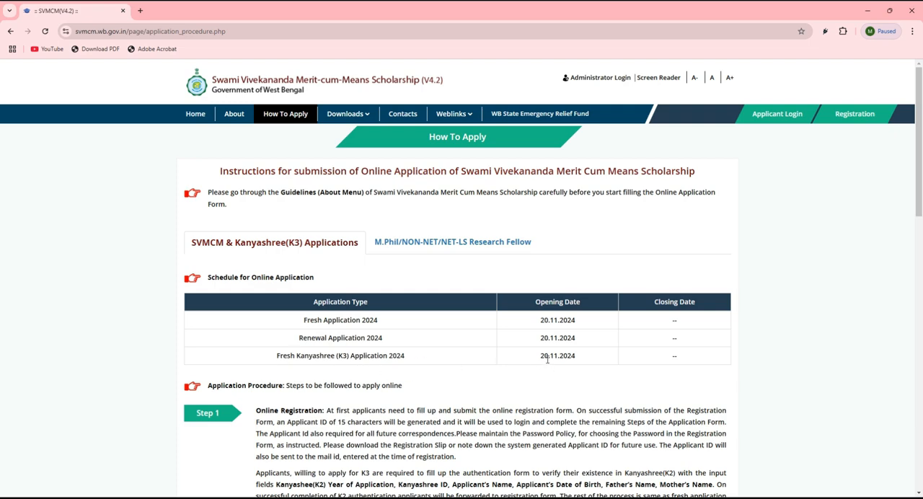
pyautogui.moveTo(547, 358); pyautogui.dragTo(569, 360)
pyautogui.click(551, 381)
pyautogui.scroll(-1, 650, 376)
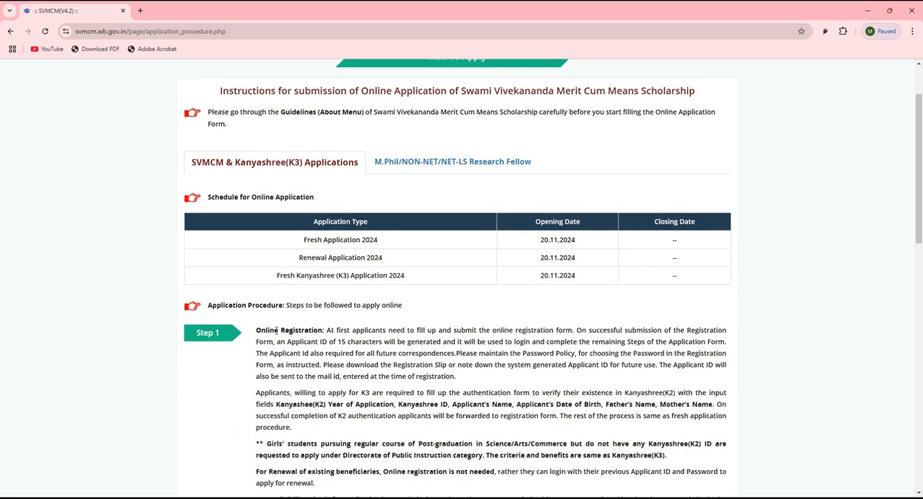
pyautogui.scroll(-2, 202, 189)
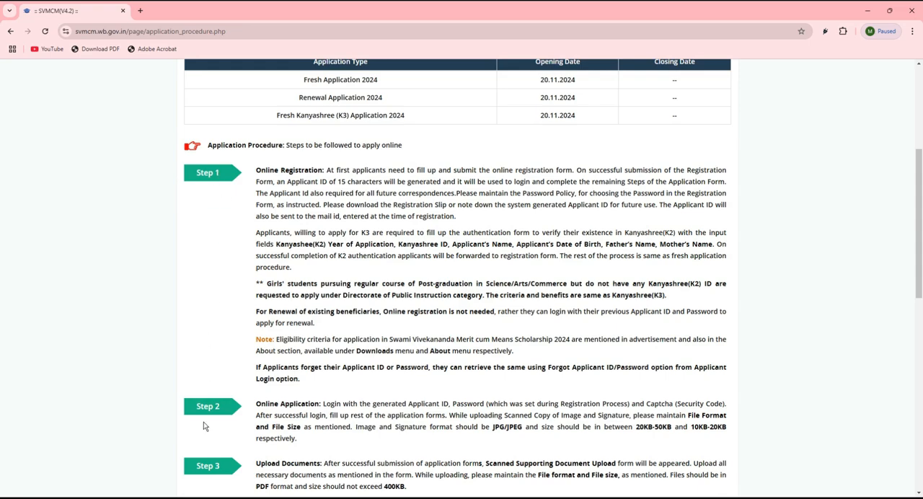
pyautogui.scroll(-1, 209, 426)
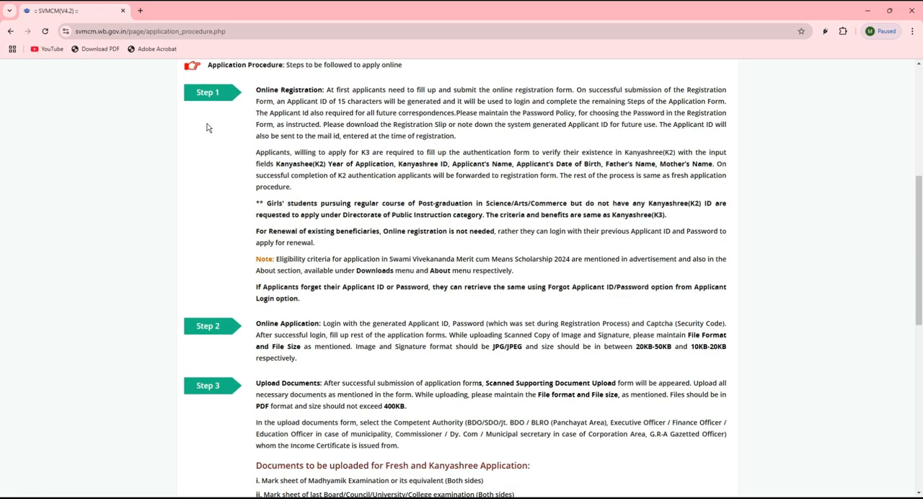
pyautogui.scroll(-4, 209, 412)
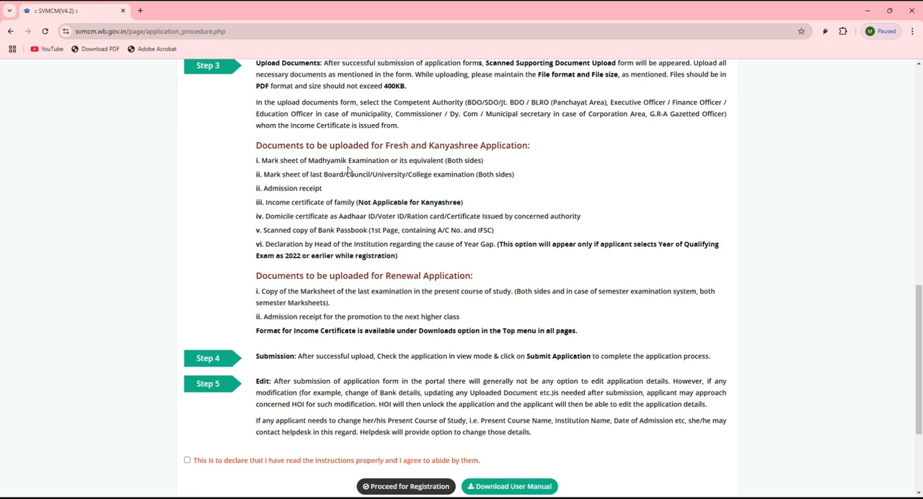
pyautogui.moveTo(259, 288); pyautogui.dragTo(440, 273)
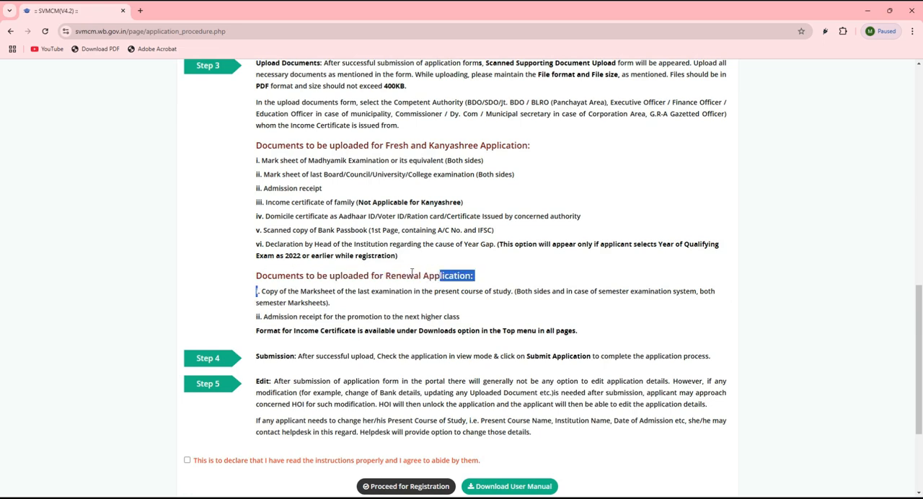
pyautogui.click(409, 274)
pyautogui.scroll(-1, 364, 277)
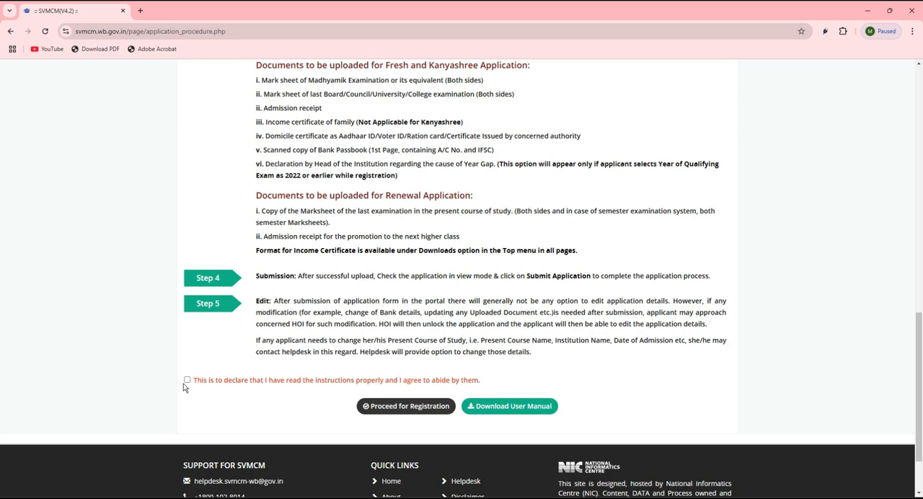
# Accept the instructions declaration, proceed for registration and dismiss the notification for minority students
pyautogui.click(417, 408)
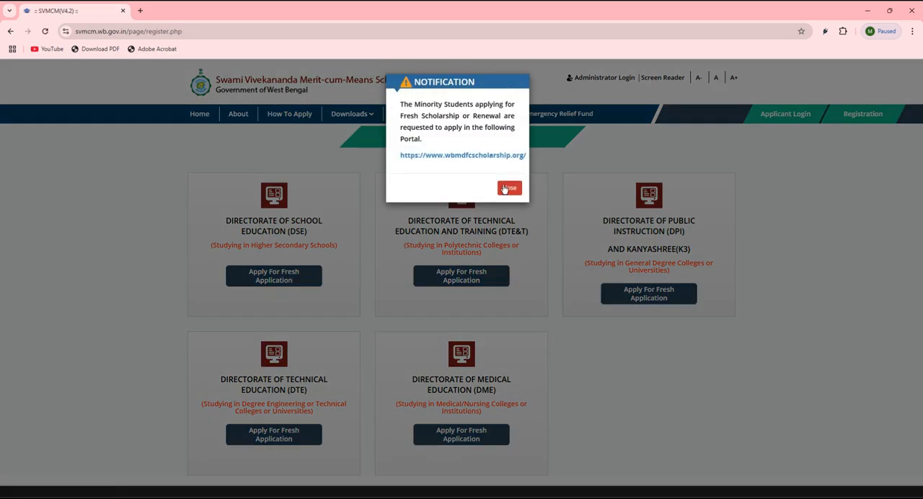
pyautogui.click(504, 189)
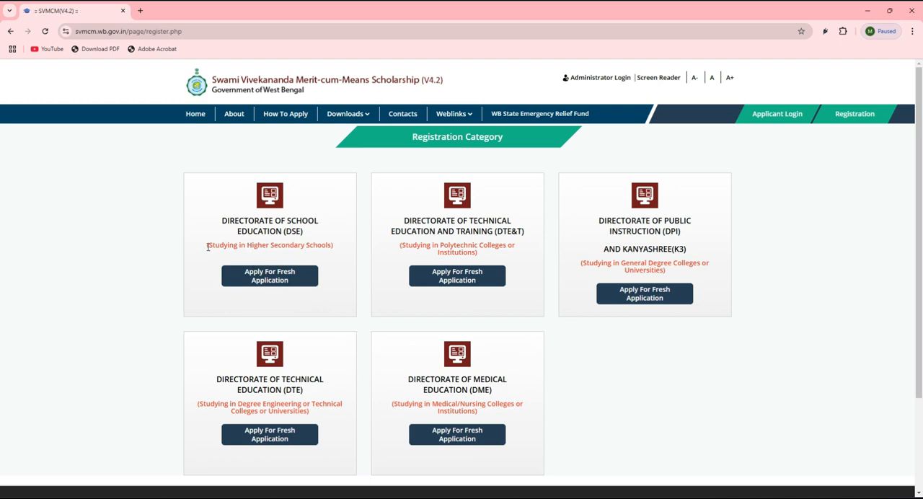
# Compare the registration categories and start a fresh application under Directorate of Public Instruction (DPI) and Kanyashree (K3)
pyautogui.moveTo(207, 245); pyautogui.dragTo(333, 246)
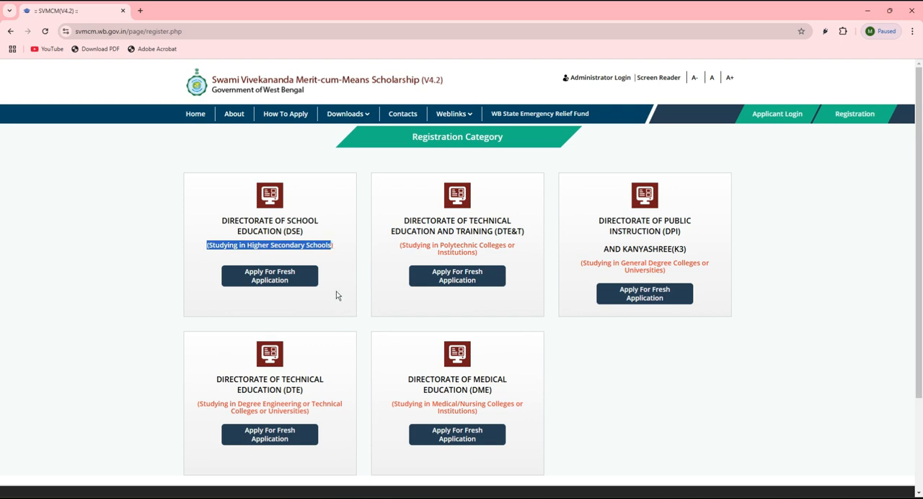
pyautogui.click(310, 304)
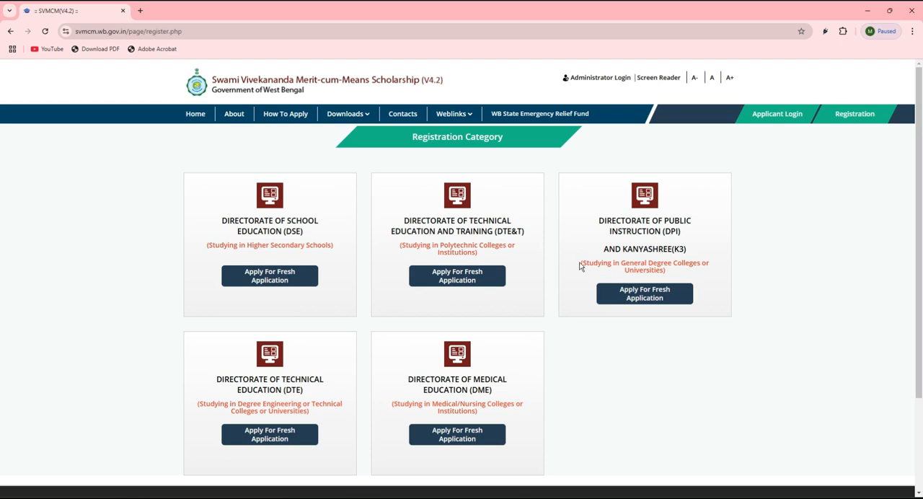
pyautogui.moveTo(580, 264); pyautogui.dragTo(707, 261)
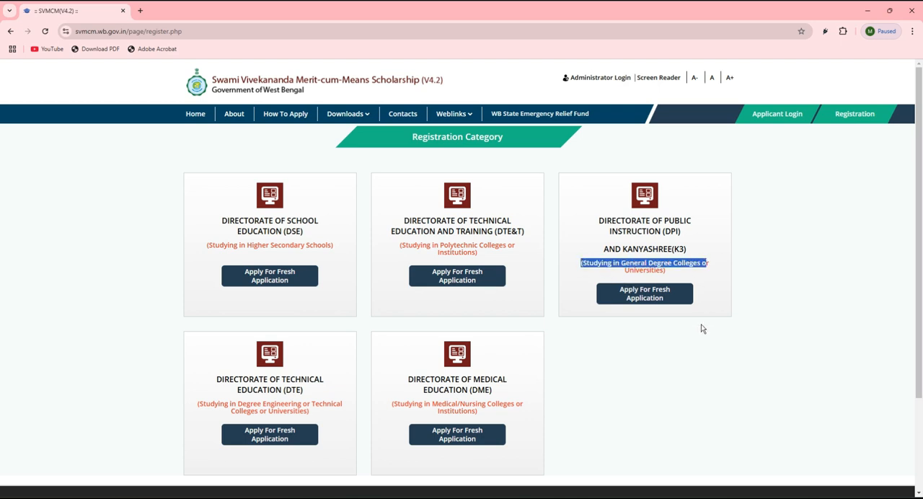
pyautogui.click(694, 352)
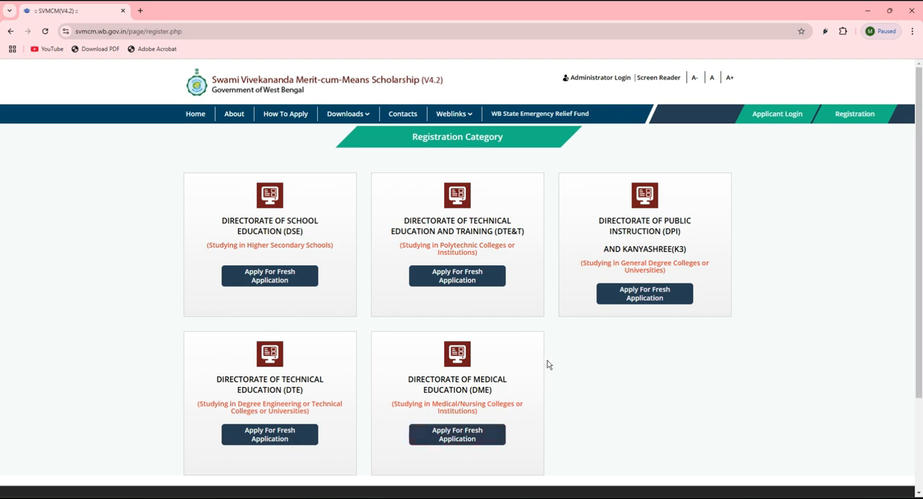
pyautogui.click(640, 302)
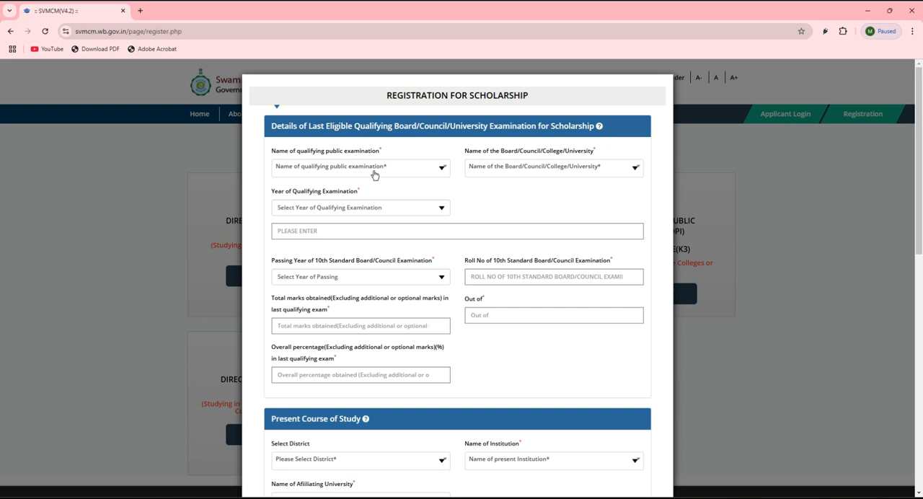
# Set the qualifying public examination to HIGHER SECONDARY/EQUIVALENT and the board to West Bengal Council of Higher Secondary Education
pyautogui.click(333, 168)
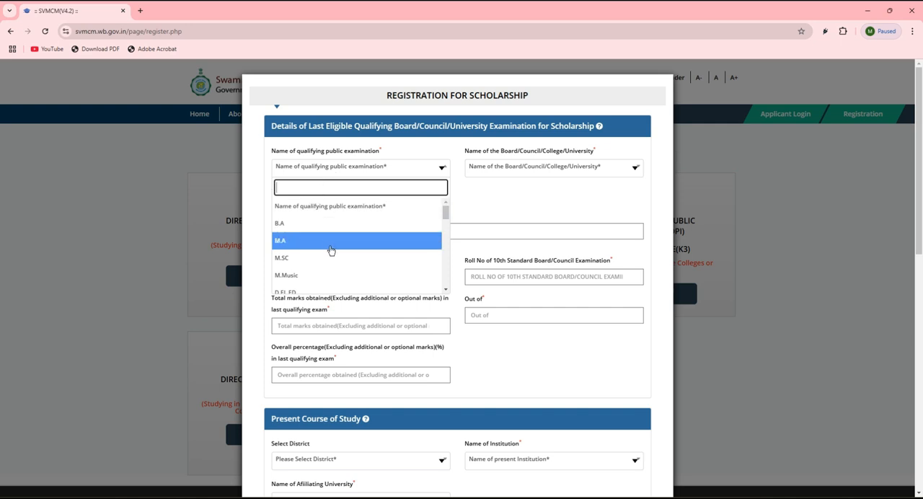
pyautogui.scroll(-1, 318, 251)
pyautogui.scroll(-1, 313, 253)
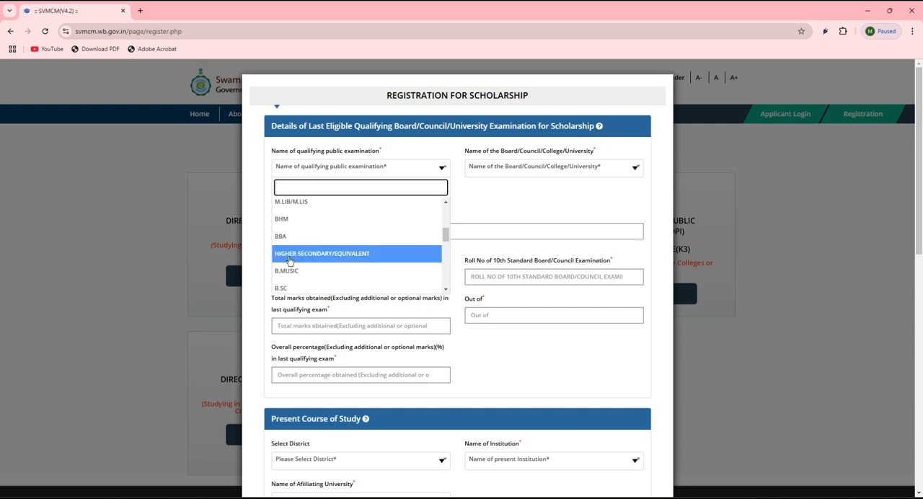
pyautogui.click(324, 261)
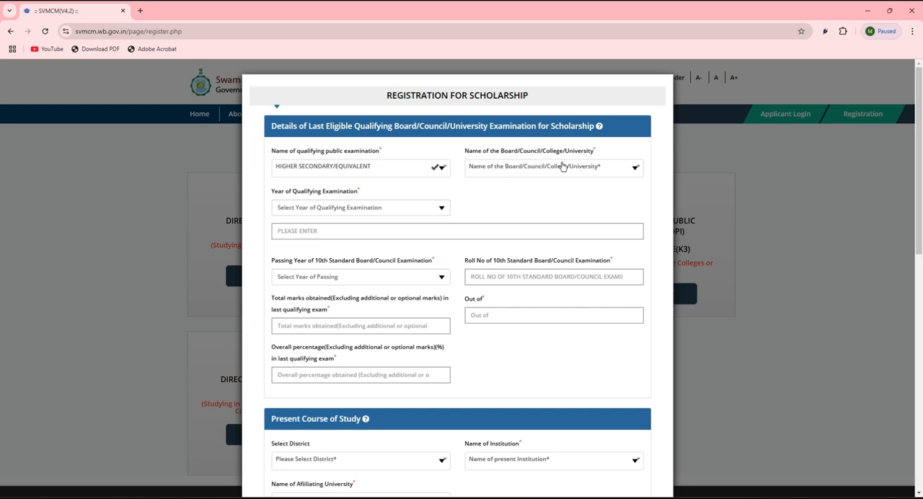
pyautogui.click(543, 170)
pyautogui.scroll(-3, 524, 243)
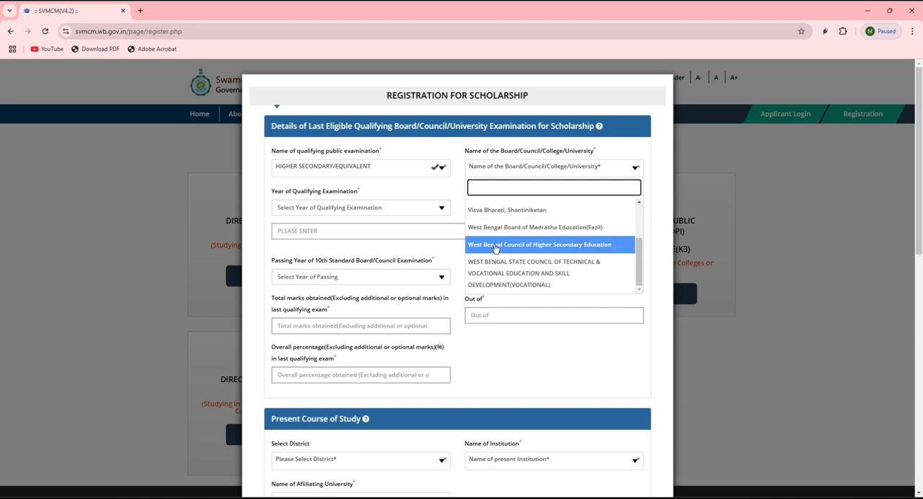
pyautogui.click(554, 249)
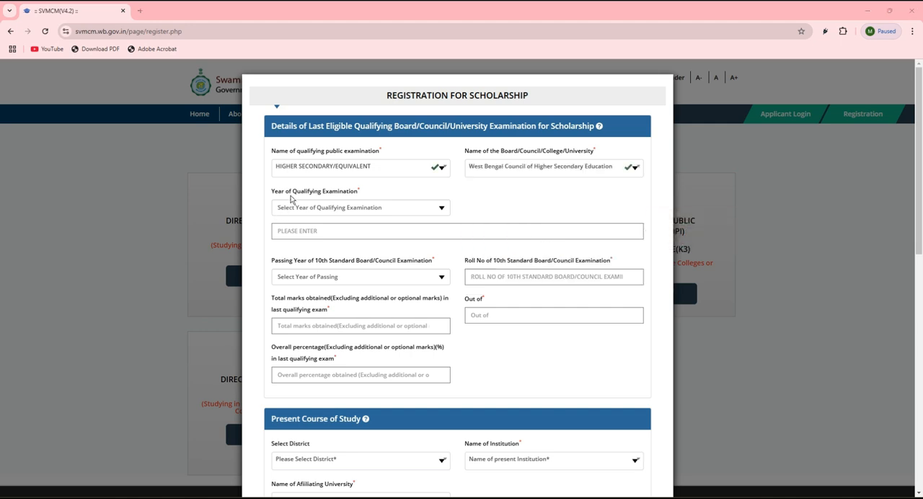
# Set the year of qualifying examination to 2024 and the 10th standard passing year to 2022
pyautogui.click(336, 211)
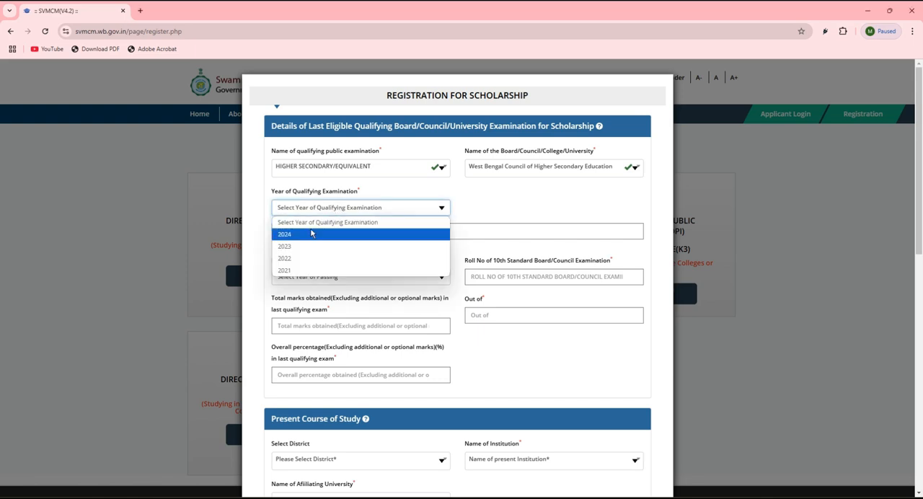
pyautogui.click(310, 235)
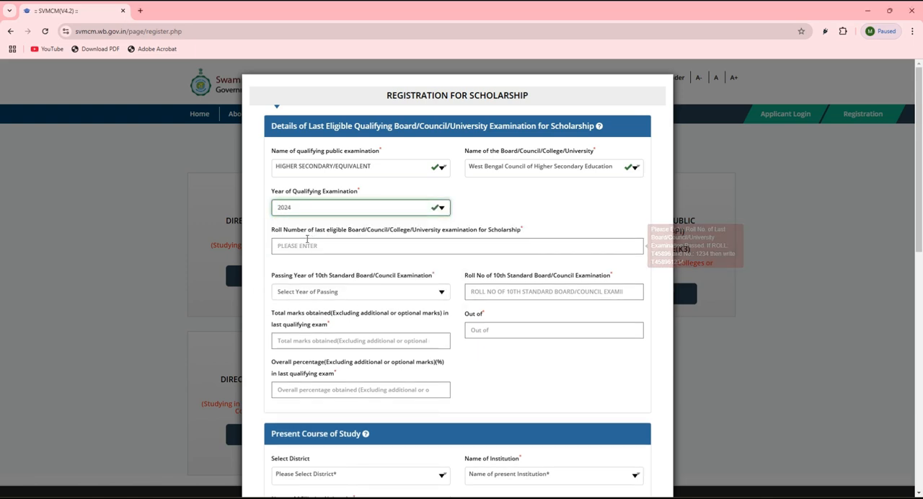
pyautogui.click(280, 246)
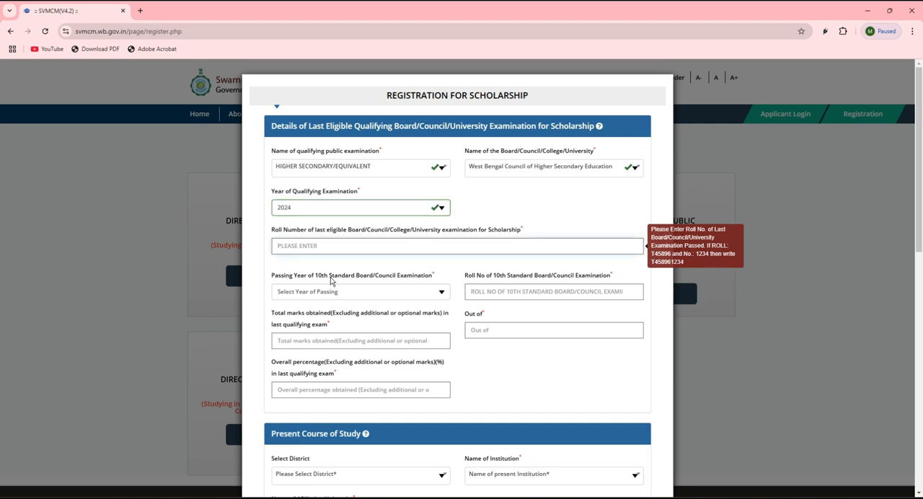
pyautogui.moveTo(308, 280); pyautogui.dragTo(346, 283)
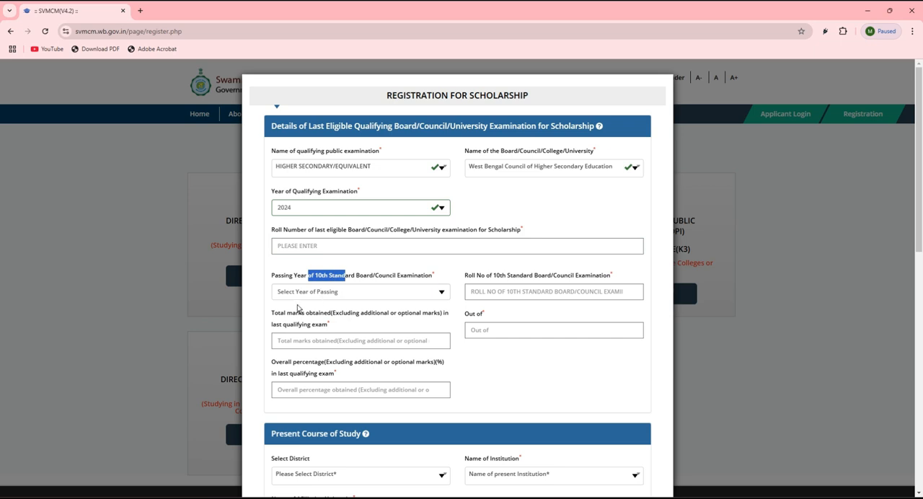
pyautogui.click(305, 293)
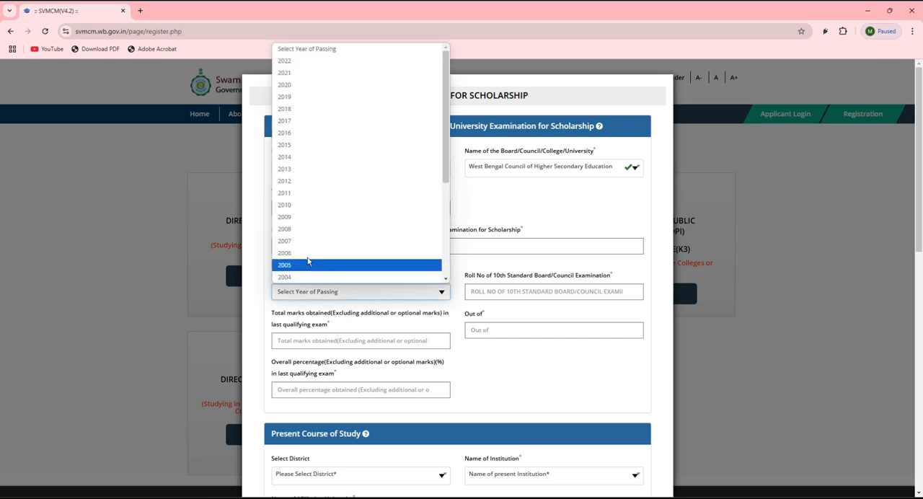
pyautogui.click(305, 61)
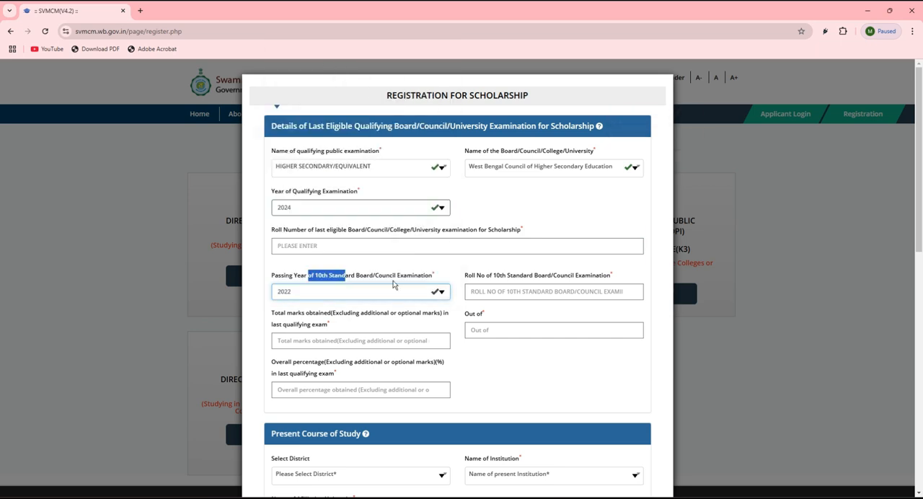
# Examine the 10th standard roll number, total marks, out-of marks and overall percentage fields for the qualifying examinations
pyautogui.click(484, 290)
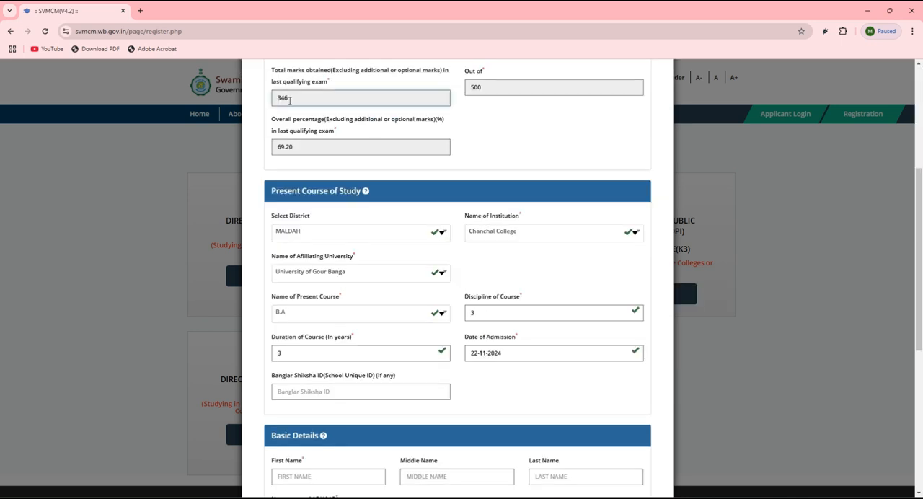
pyautogui.doubleClick(280, 97)
pyautogui.click(481, 89)
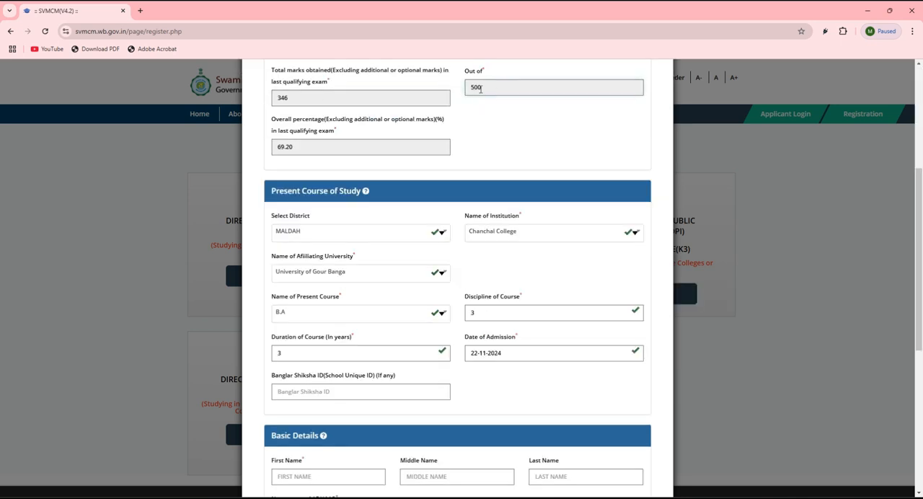
pyautogui.doubleClick(480, 89)
pyautogui.doubleClick(328, 145)
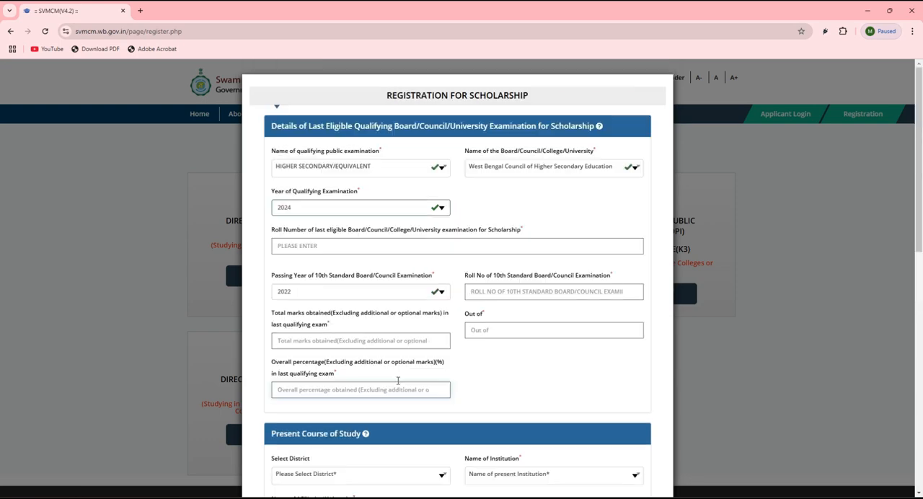
pyautogui.scroll(-4, 393, 368)
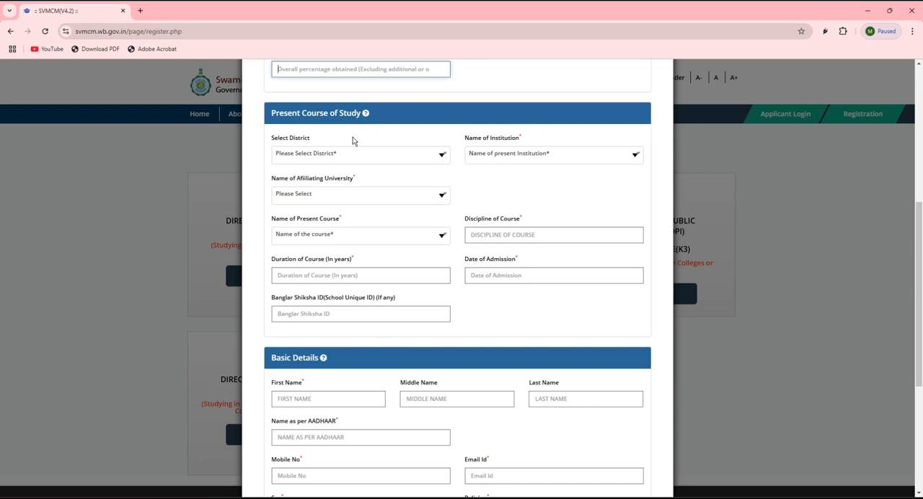
# Set the district to MALDAH and the present institution to Chanchal College in Present Course of Study
pyautogui.click(293, 154)
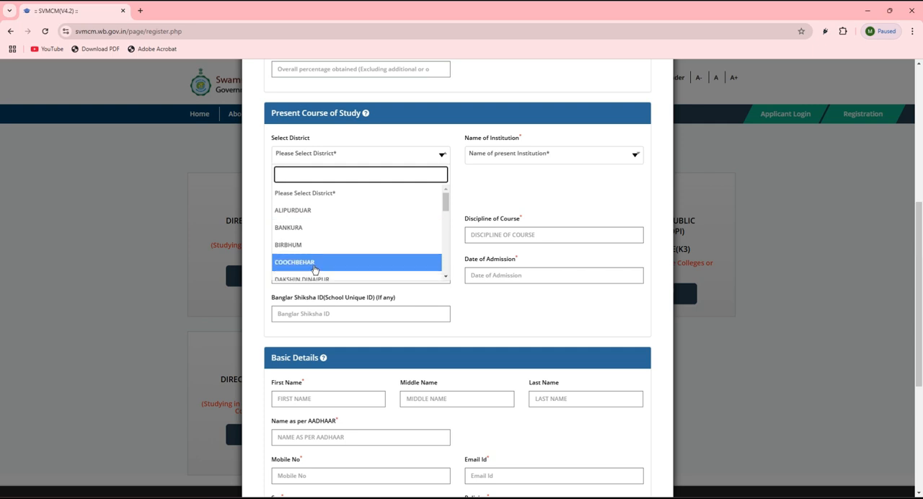
pyautogui.scroll(-3, 314, 269)
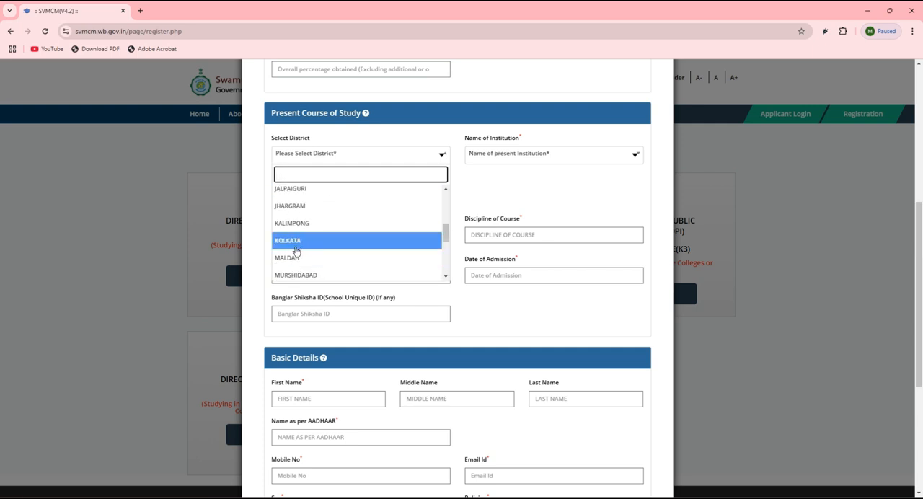
pyautogui.click(295, 258)
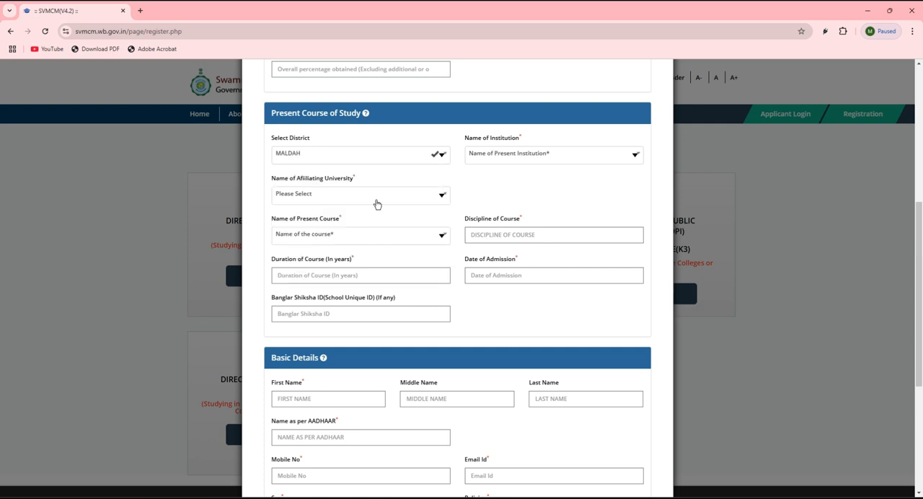
pyautogui.click(517, 161)
pyautogui.scroll(-2, 510, 234)
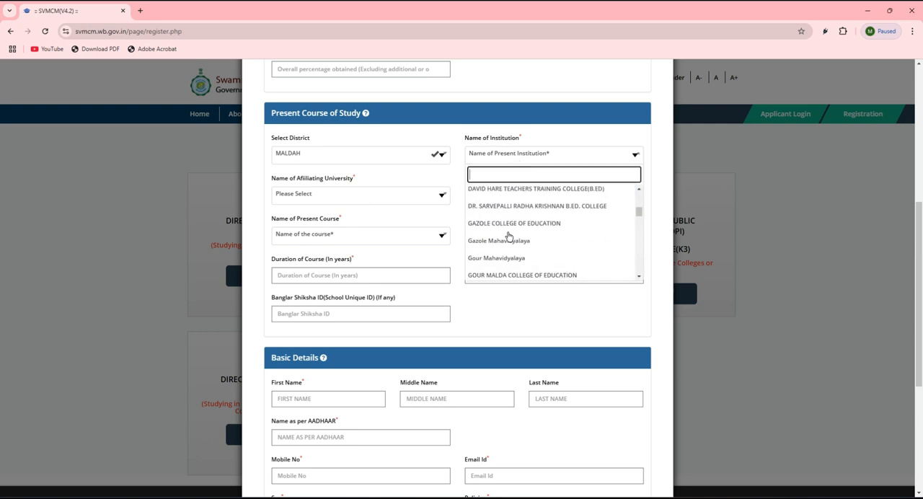
pyautogui.scroll(2, 510, 245)
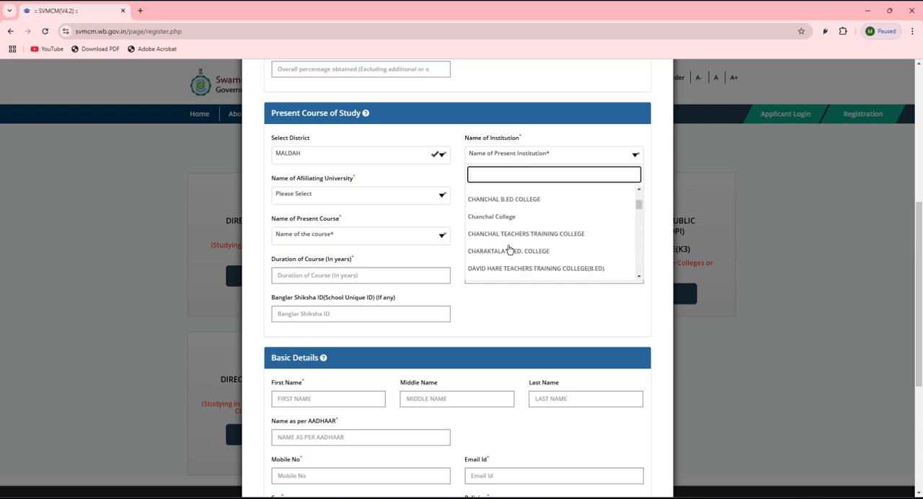
pyautogui.click(505, 211)
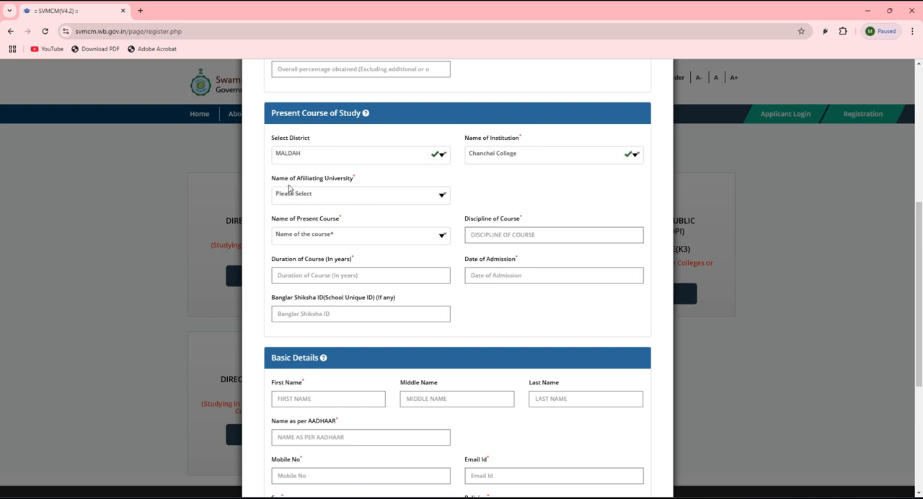
# Set the affiliating university to University of Gour Banga and the present course to B.A
pyautogui.click(314, 196)
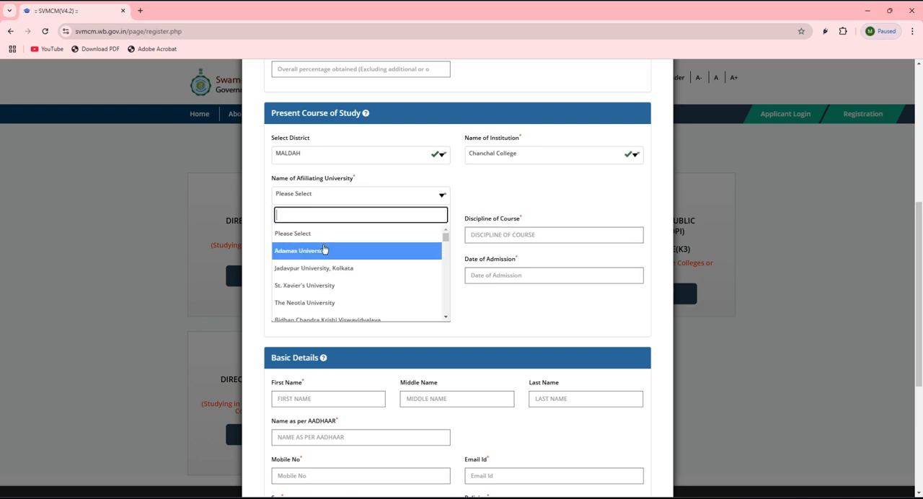
pyautogui.scroll(-3, 322, 260)
pyautogui.scroll(2, 316, 301)
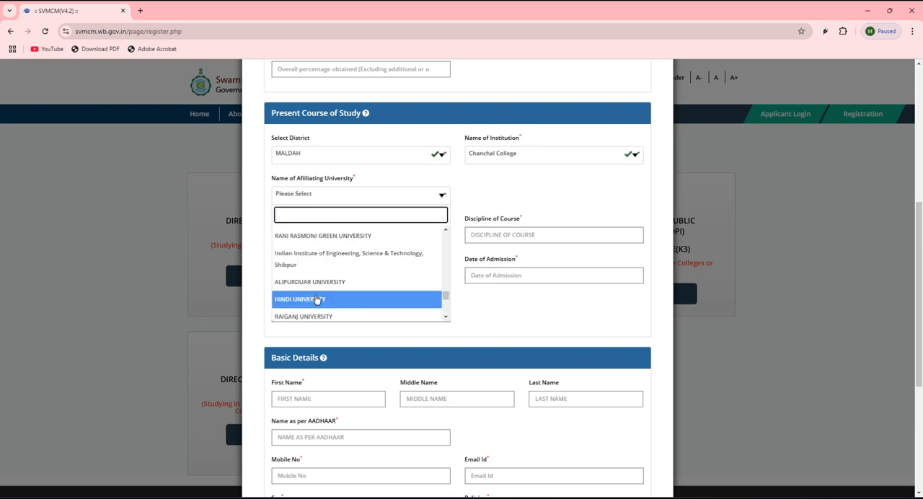
pyautogui.scroll(-2, 320, 287)
pyautogui.scroll(-1, 321, 287)
pyautogui.click(320, 287)
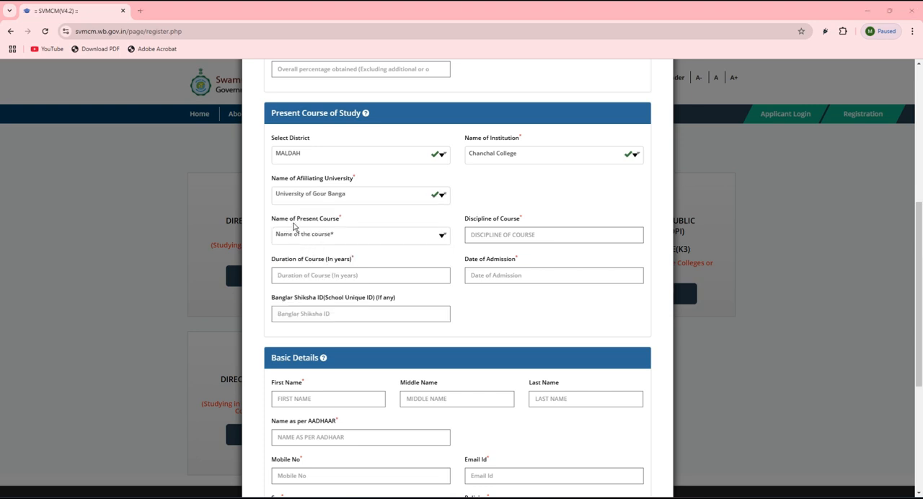
pyautogui.click(321, 238)
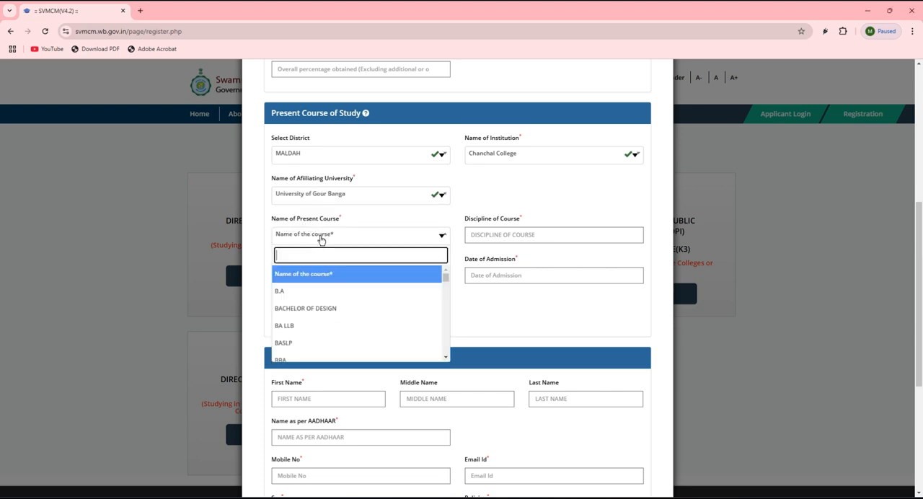
pyautogui.click(280, 294)
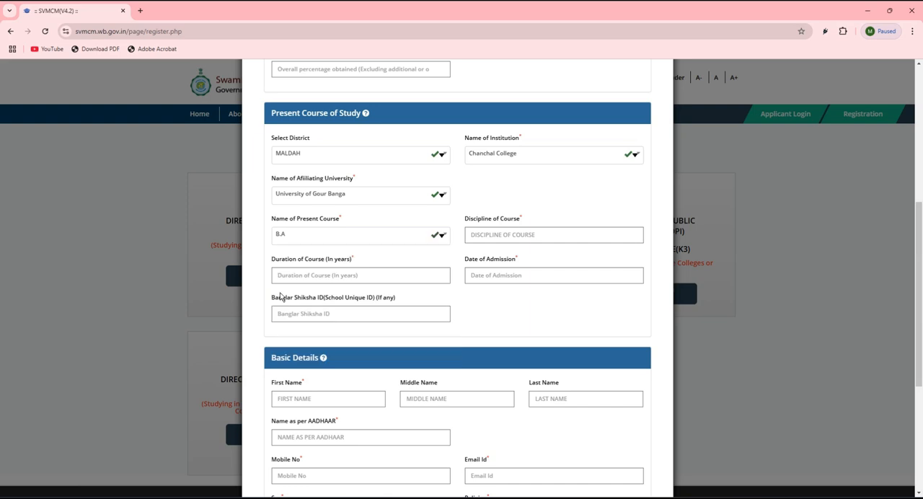
# Enter 3 for both the discipline and duration of the course, and set the date of admission to 22-11-2024
pyautogui.click(492, 236)
pyautogui.click(304, 276)
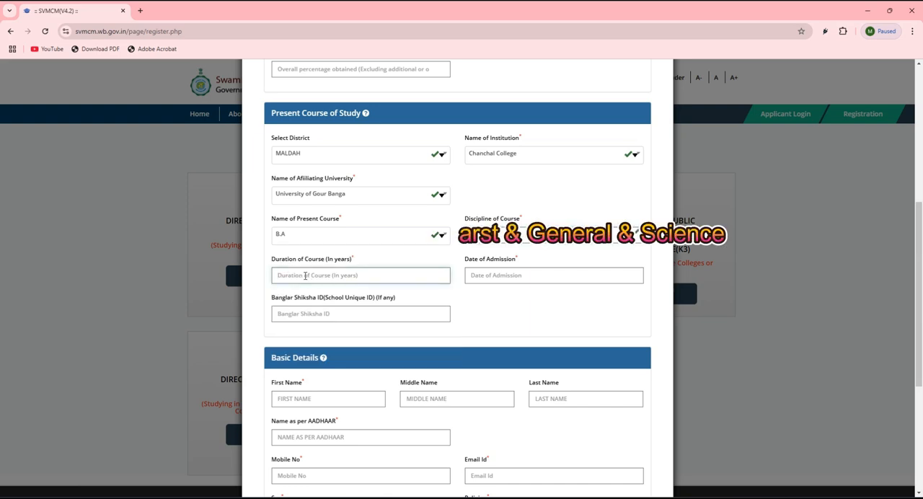
pyautogui.write('3')
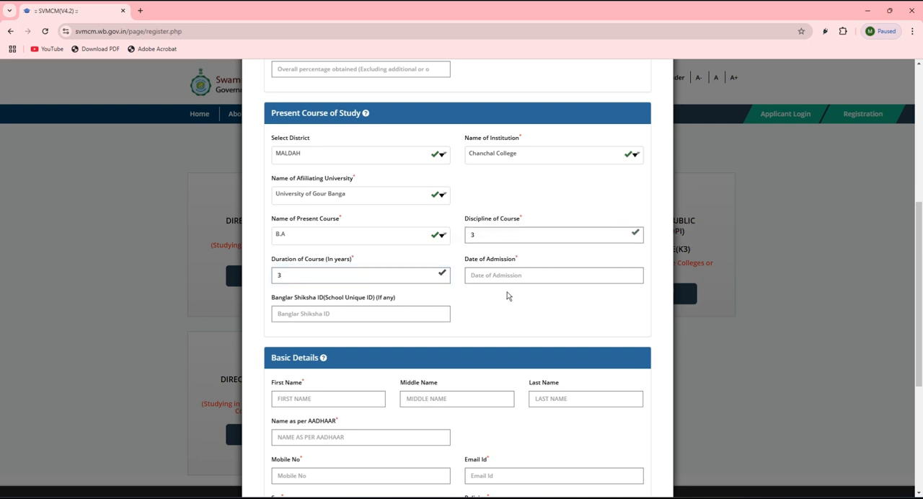
pyautogui.click(498, 276)
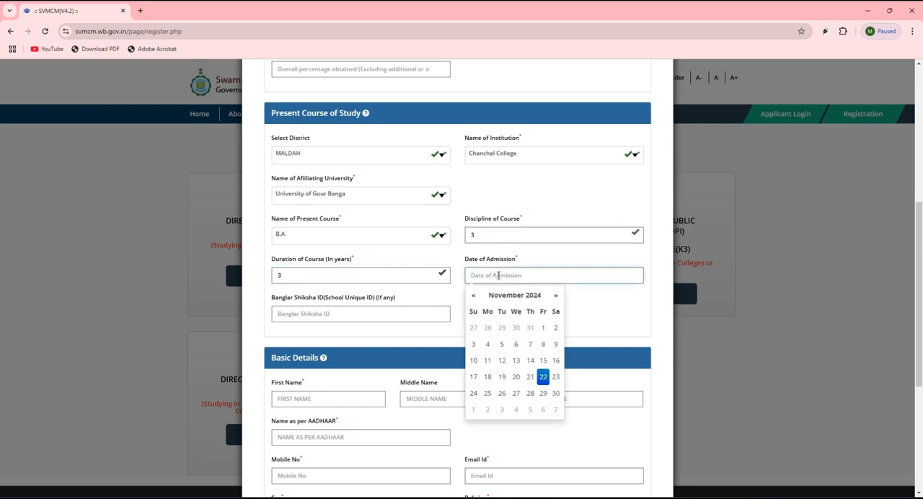
pyautogui.click(543, 376)
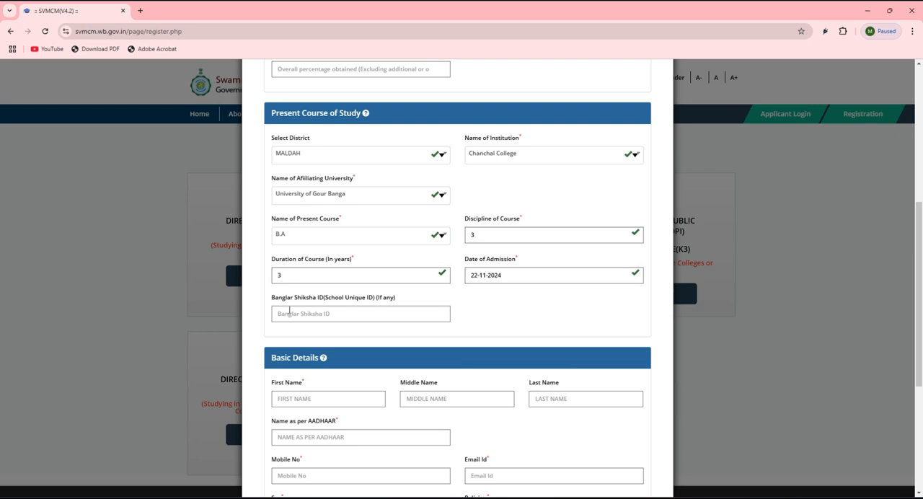
# Examine the Banglar Shiksha ID field and the name, name as per AADHAAR, mobile number and email fields in Basic Details
pyautogui.click(319, 317)
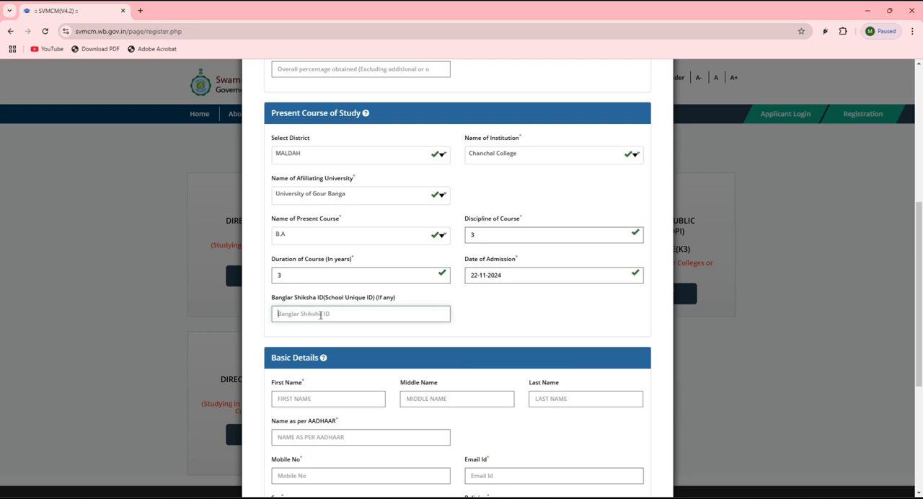
pyautogui.scroll(-3, 321, 316)
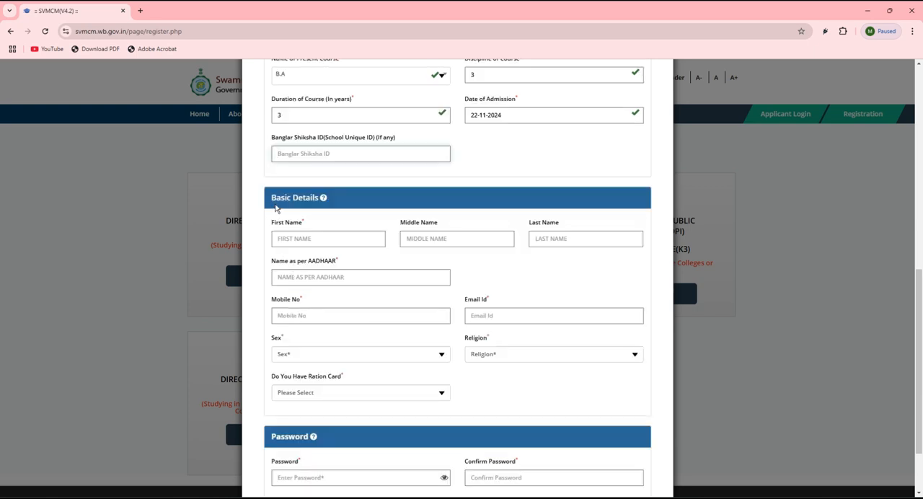
pyautogui.click(293, 238)
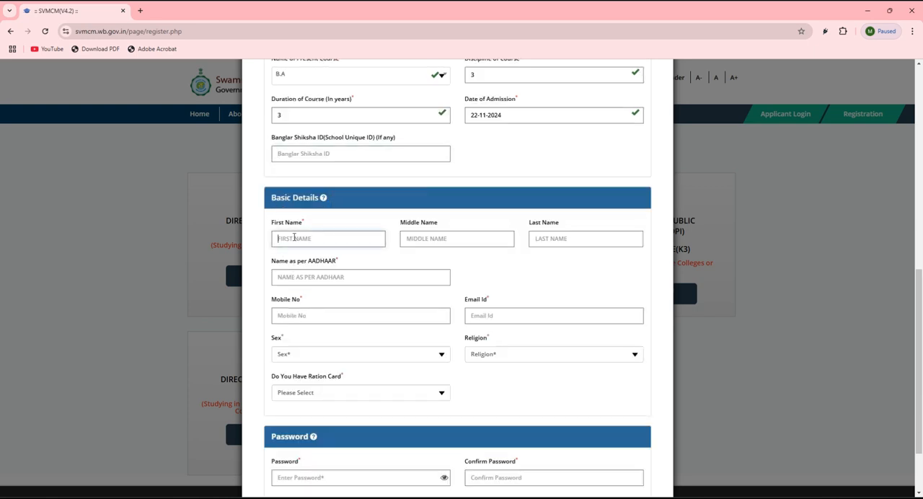
pyautogui.click(450, 244)
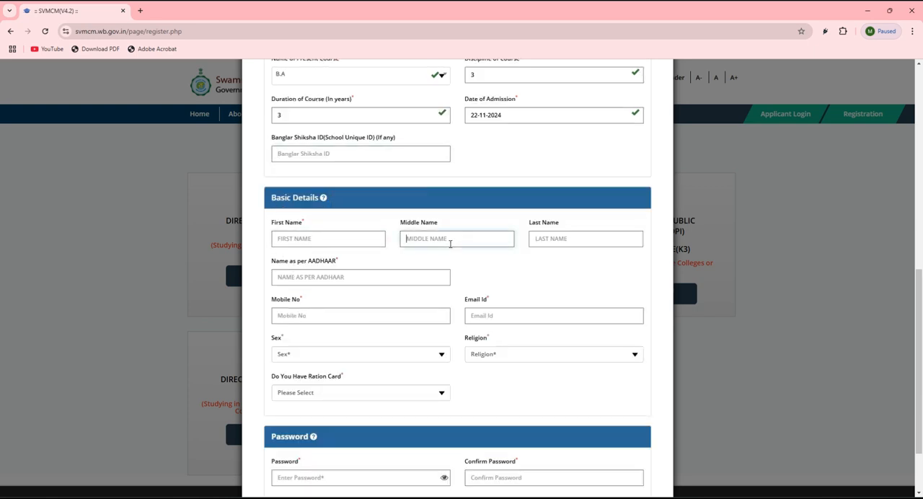
pyautogui.click(556, 243)
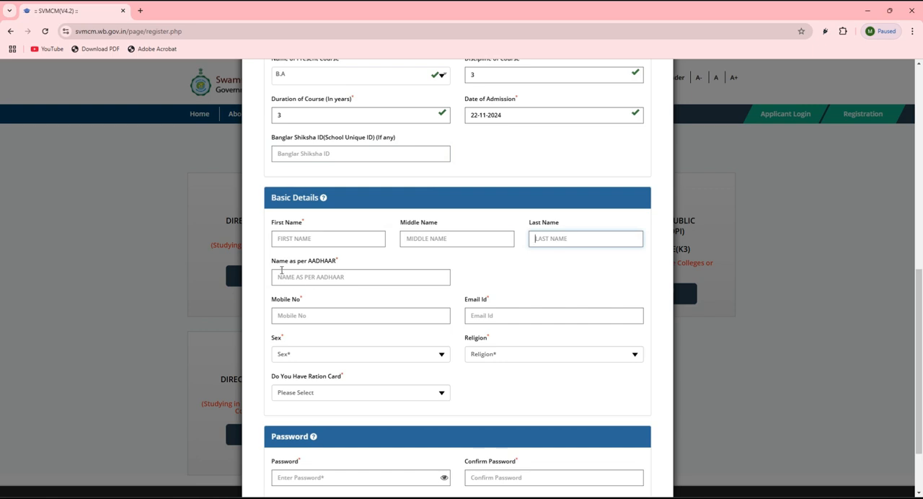
pyautogui.click(311, 277)
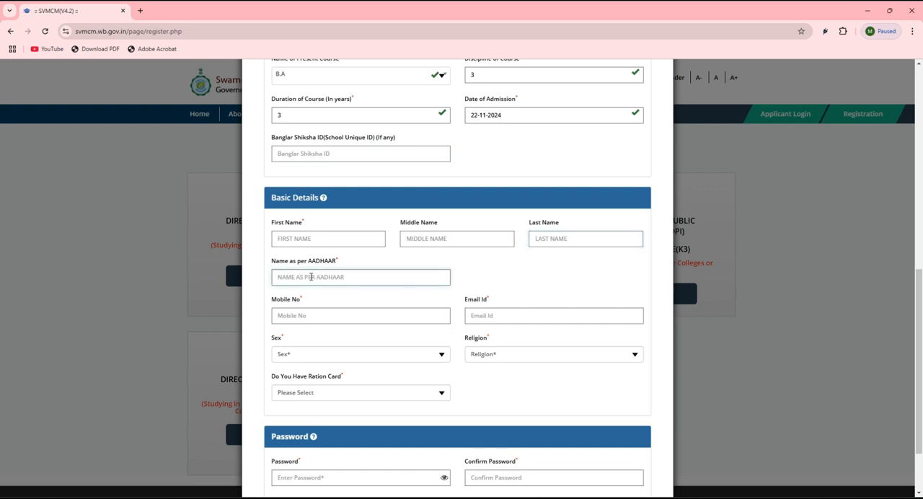
pyautogui.click(308, 321)
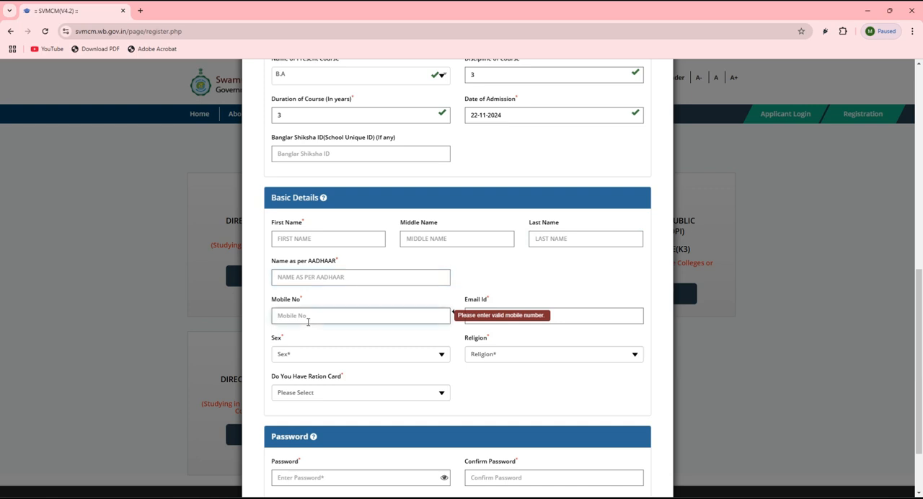
pyautogui.click(555, 320)
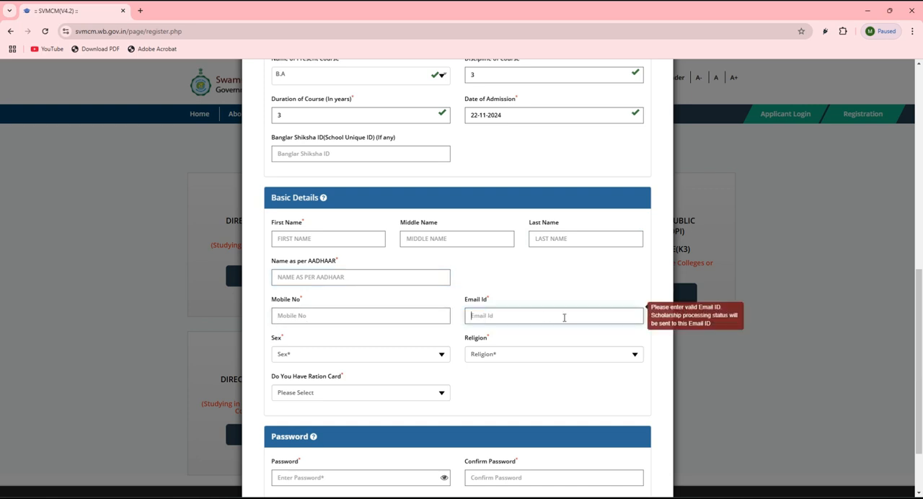
# Set the applicant's sex to FEMALE and religion to HINDUISM in Basic Details
pyautogui.click(321, 356)
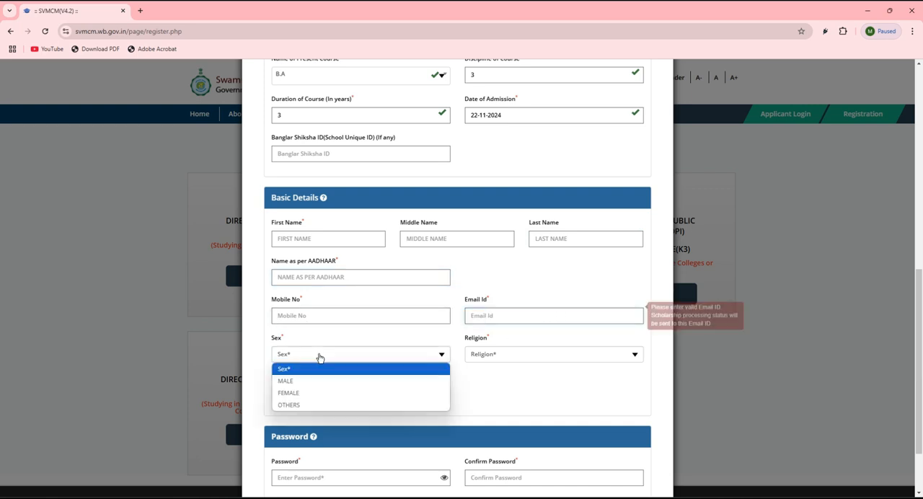
pyautogui.click(288, 395)
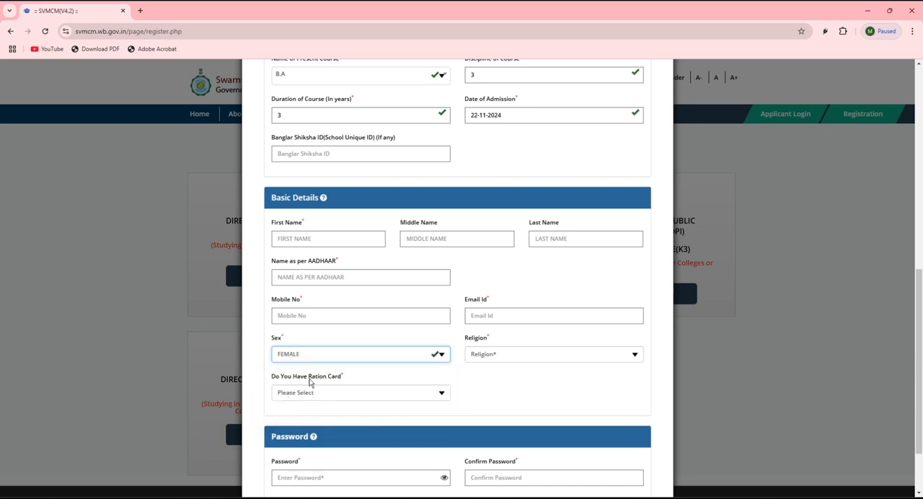
pyautogui.click(494, 359)
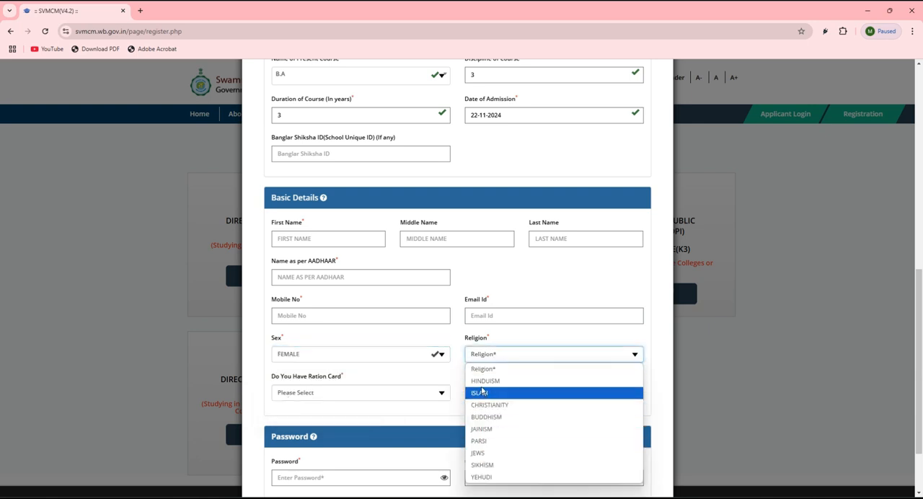
pyautogui.click(482, 381)
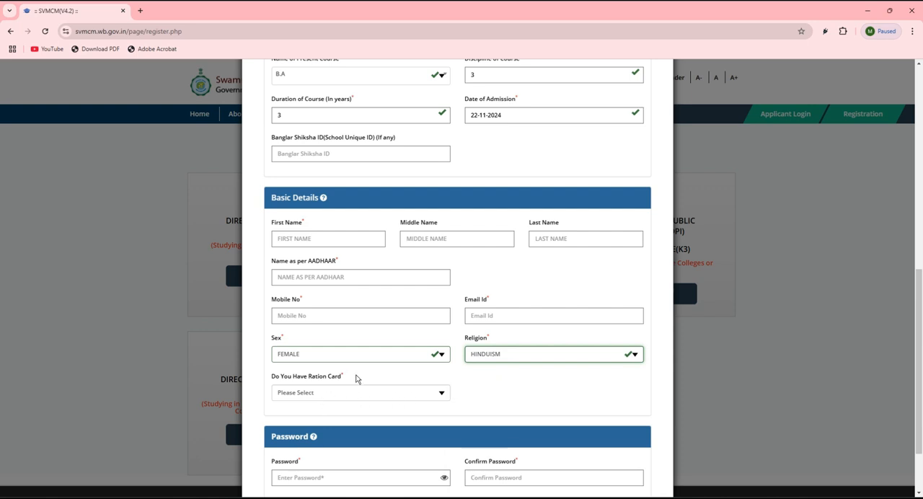
# Set the ration card question to Yes in Basic Details
pyautogui.scroll(-2, 356, 379)
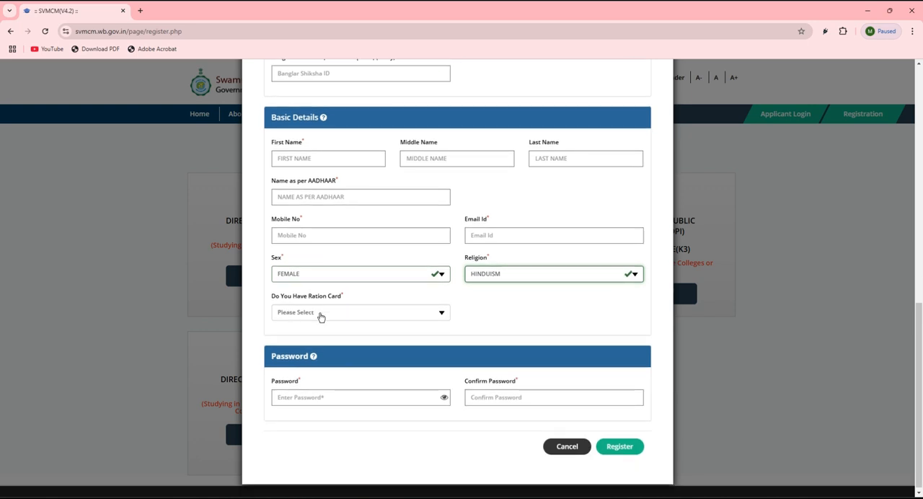
pyautogui.click(321, 318)
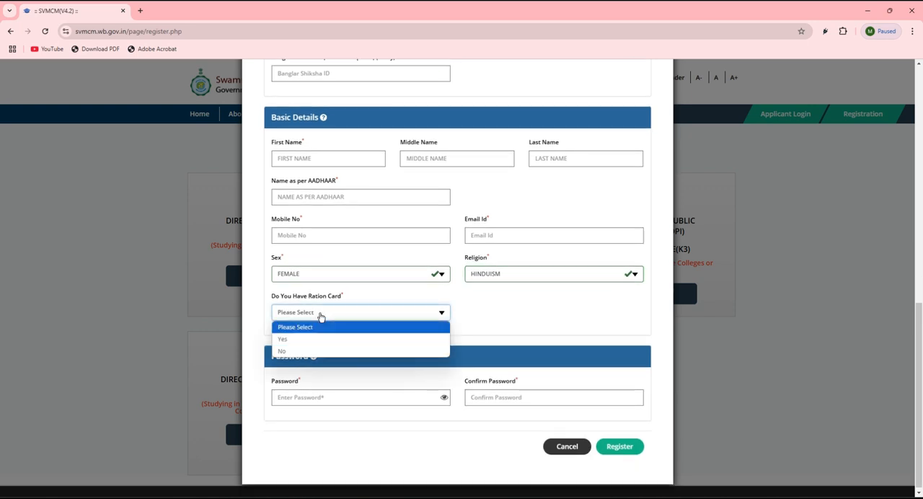
pyautogui.click(292, 339)
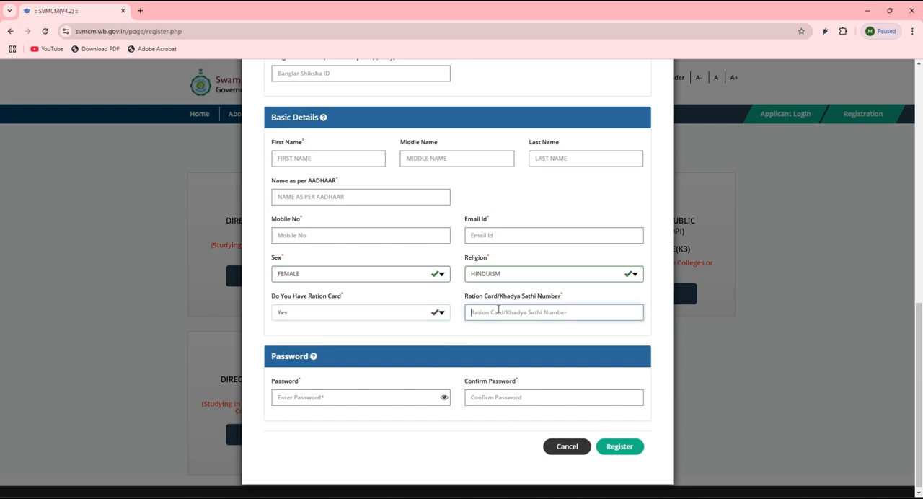
pyautogui.click(352, 323)
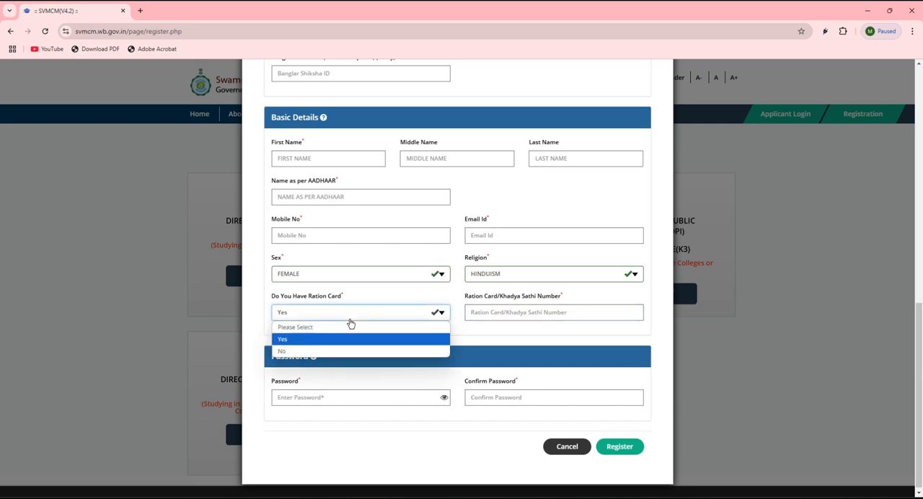
pyautogui.click(281, 351)
pyautogui.click(313, 319)
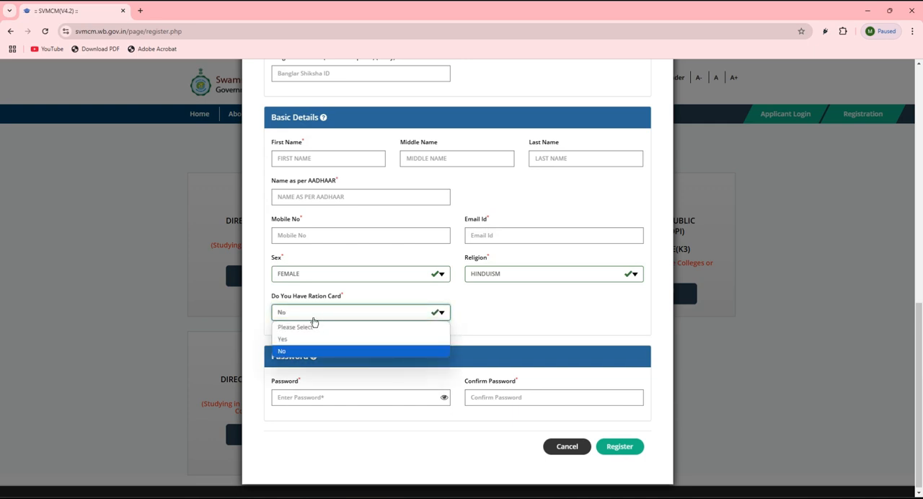
pyautogui.click(354, 338)
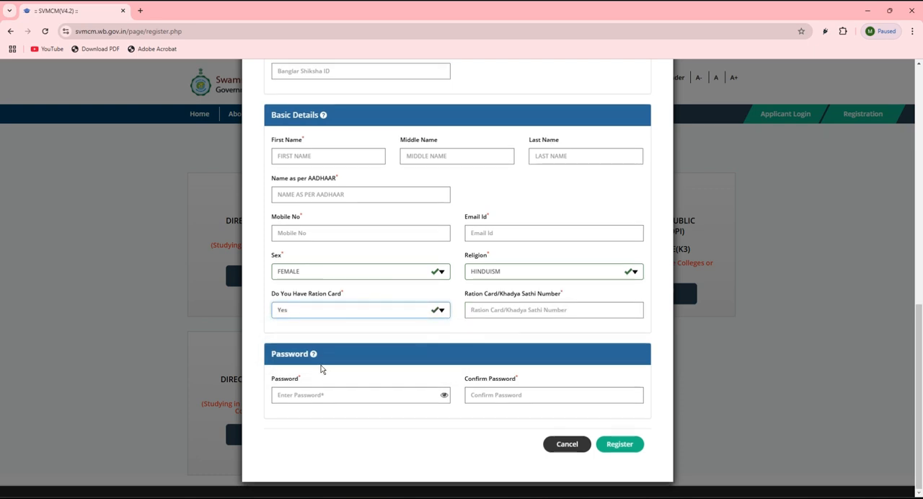
# Complete the password and confirm password fields, submit the registration and verify the mobile number with the OTP
pyautogui.click(282, 400)
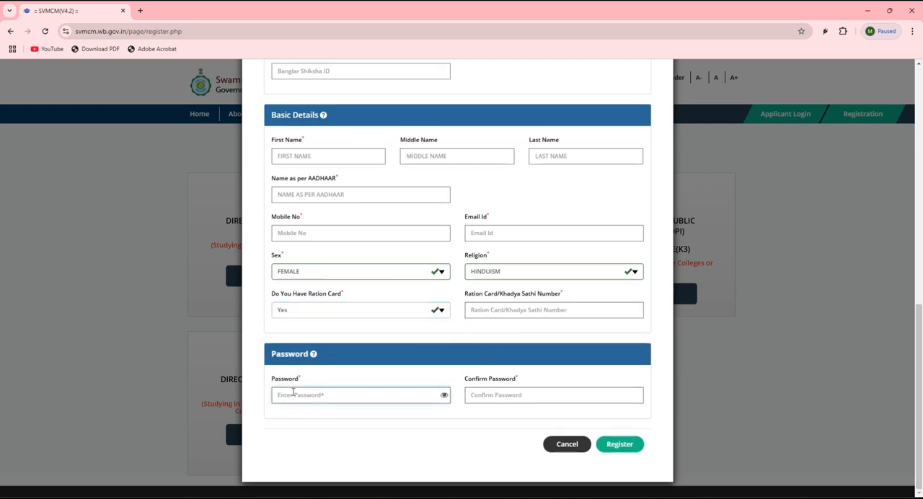
pyautogui.click(523, 397)
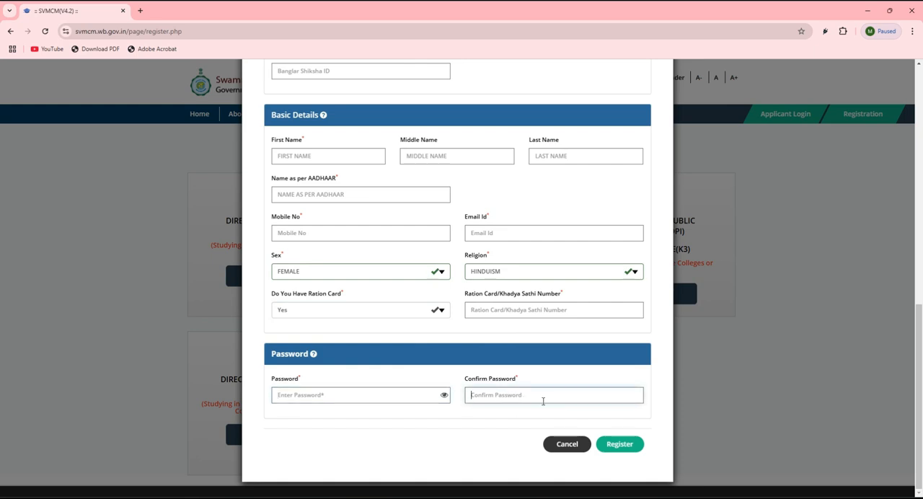
pyautogui.click(620, 446)
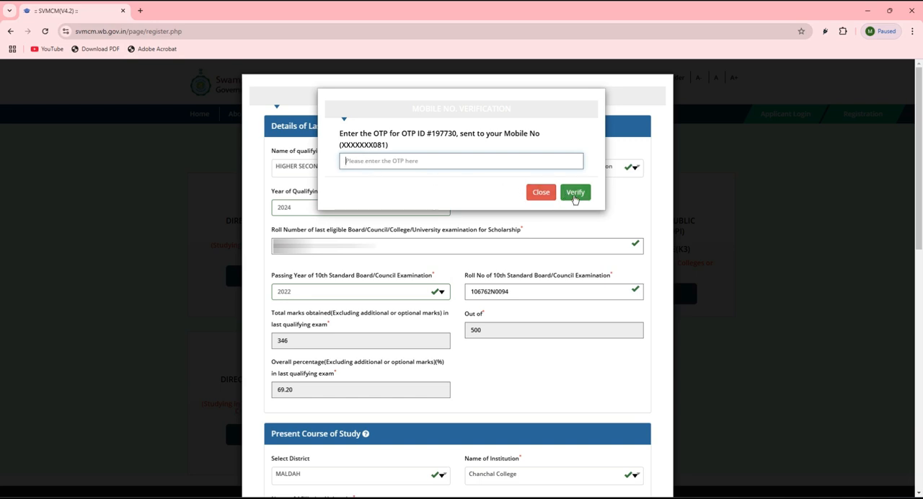
pyautogui.click(575, 193)
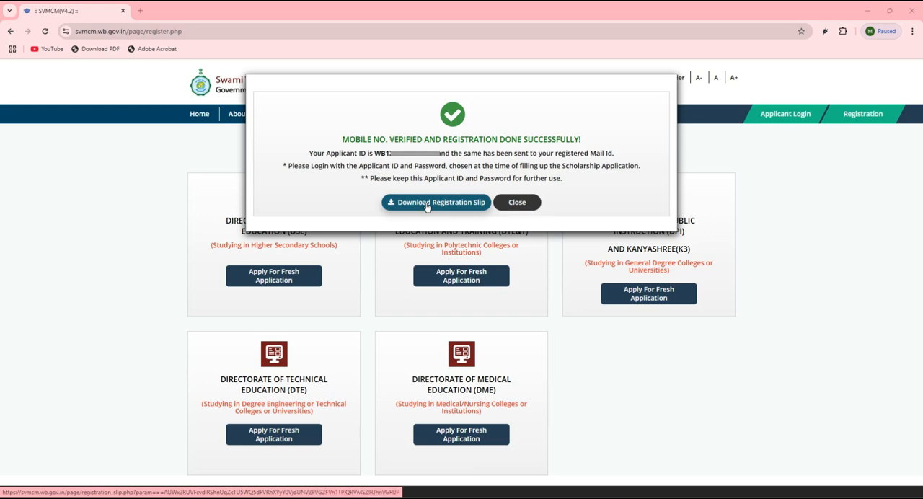
# Check the applicant ID in the registration confirmation and close the confirmation
pyautogui.moveTo(346, 152); pyautogui.dragTo(439, 154)
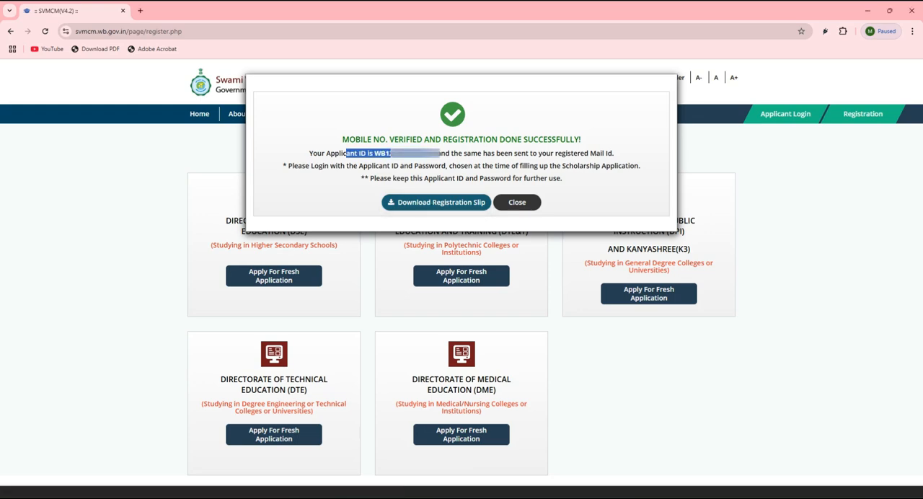
pyautogui.click(438, 154)
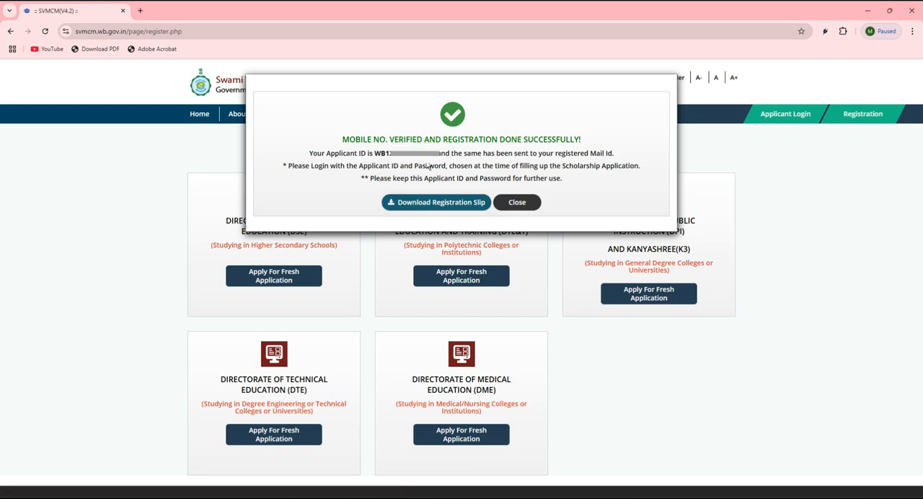
pyautogui.click(517, 202)
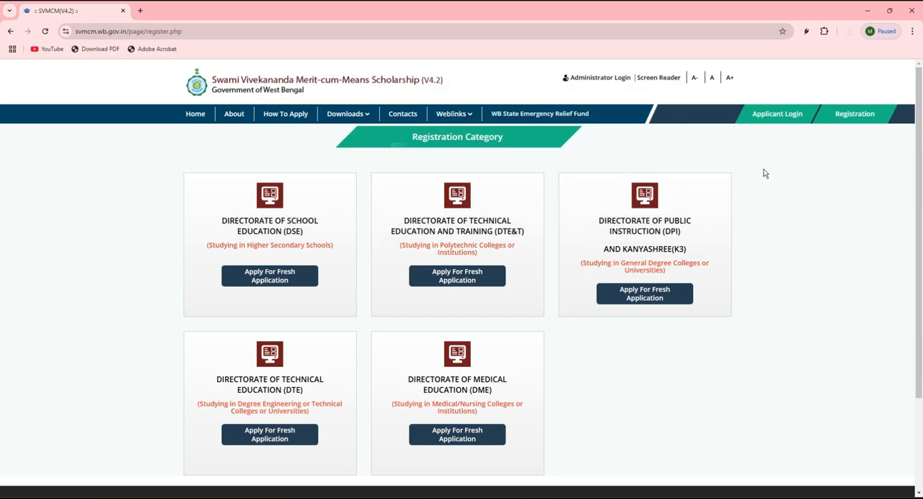
# Sign in as the applicant with the applicant ID, account password and security code
pyautogui.click(771, 117)
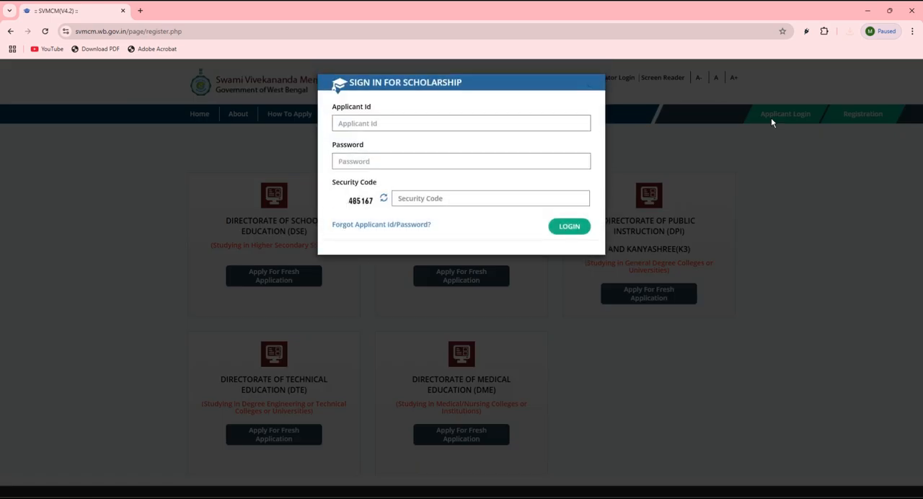
pyautogui.click(340, 124)
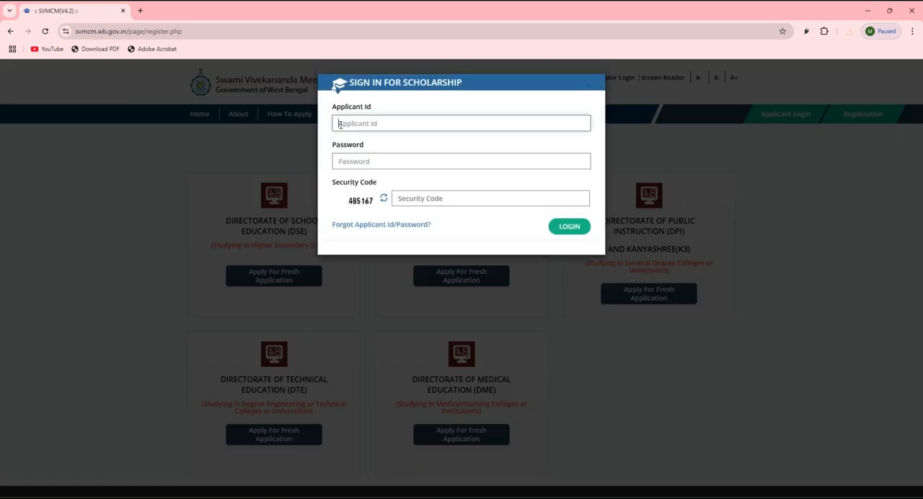
pyautogui.click(346, 163)
pyautogui.click(422, 198)
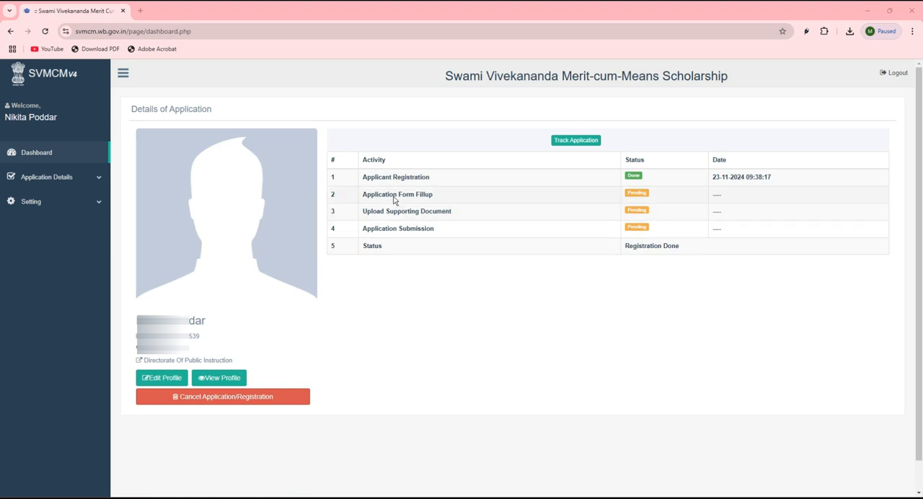
# Examine the status of the registration, form fill-up, supporting document upload and submission activities on the applicant dashboard
pyautogui.moveTo(362, 176); pyautogui.dragTo(428, 179)
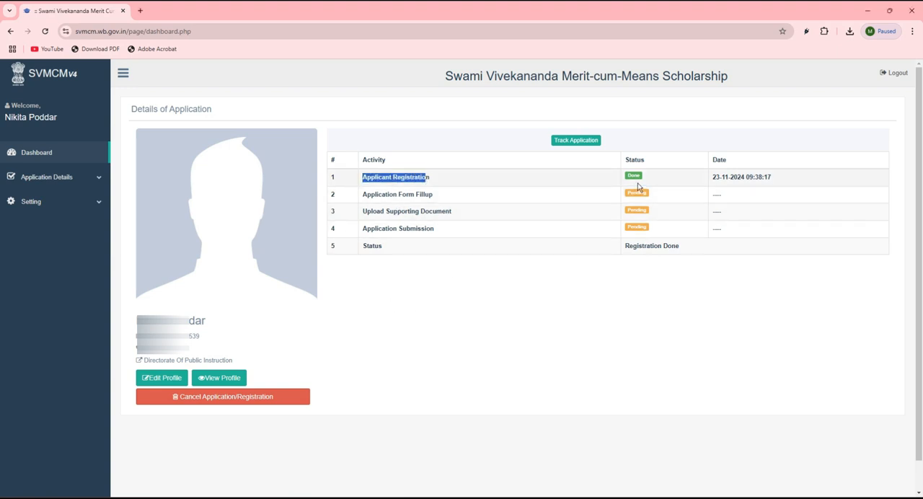
pyautogui.doubleClick(634, 175)
pyautogui.click(433, 207)
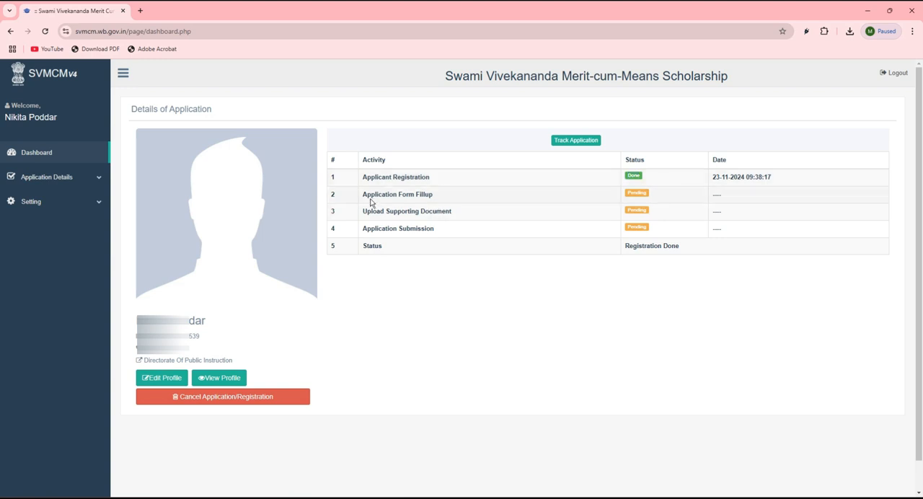
pyautogui.moveTo(370, 198); pyautogui.dragTo(437, 198)
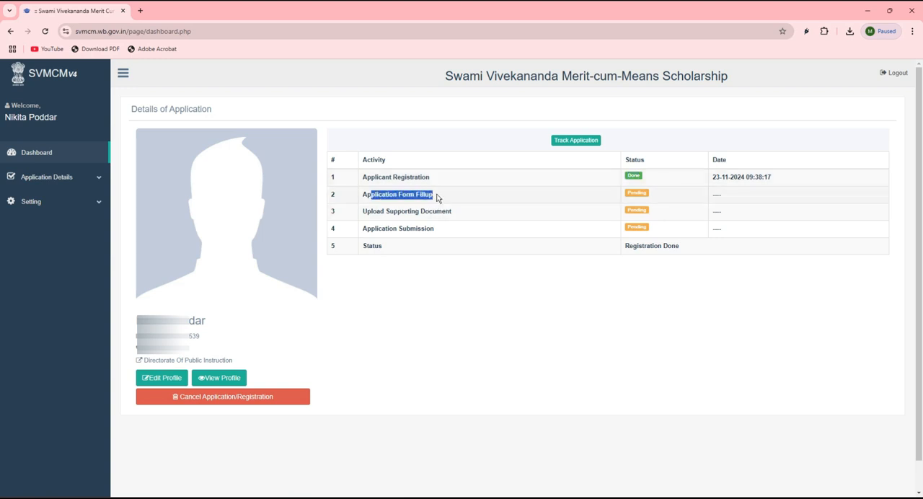
pyautogui.click(638, 197)
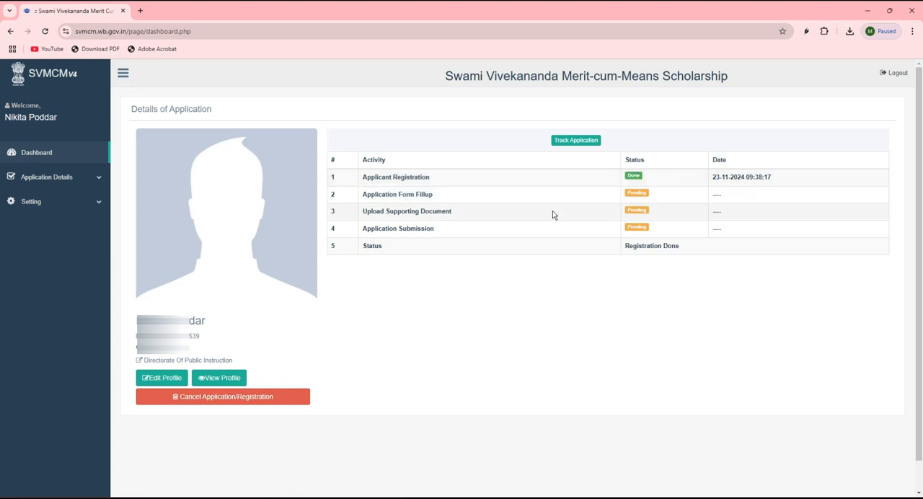
pyautogui.moveTo(357, 214); pyautogui.dragTo(386, 212)
pyautogui.click(401, 215)
pyautogui.moveTo(614, 214); pyautogui.dragTo(658, 218)
pyautogui.click(431, 236)
# Open the application for editing and save its basic details to continue to the Personal Details page
pyautogui.click(39, 178)
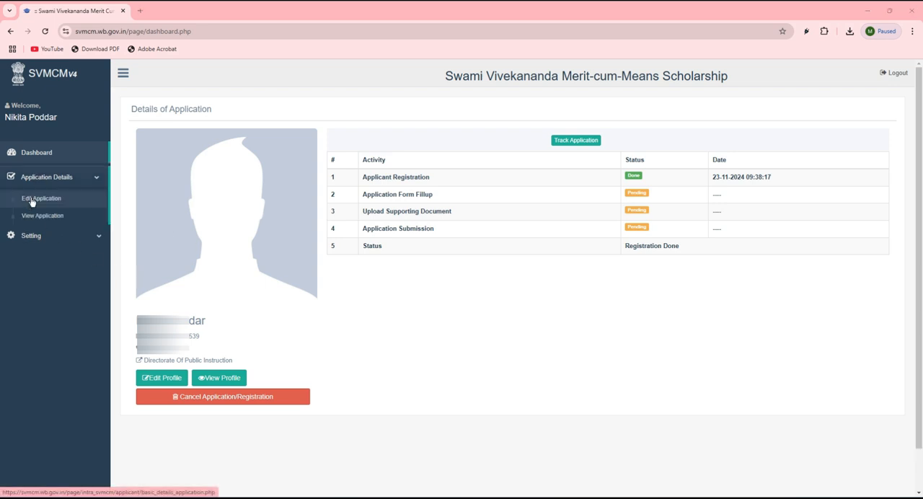
pyautogui.click(32, 200)
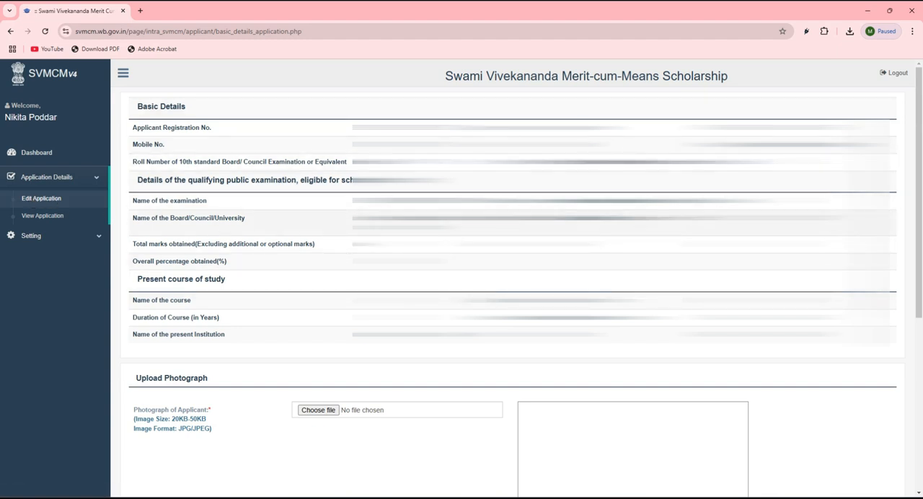
pyautogui.scroll(-5, 359, 204)
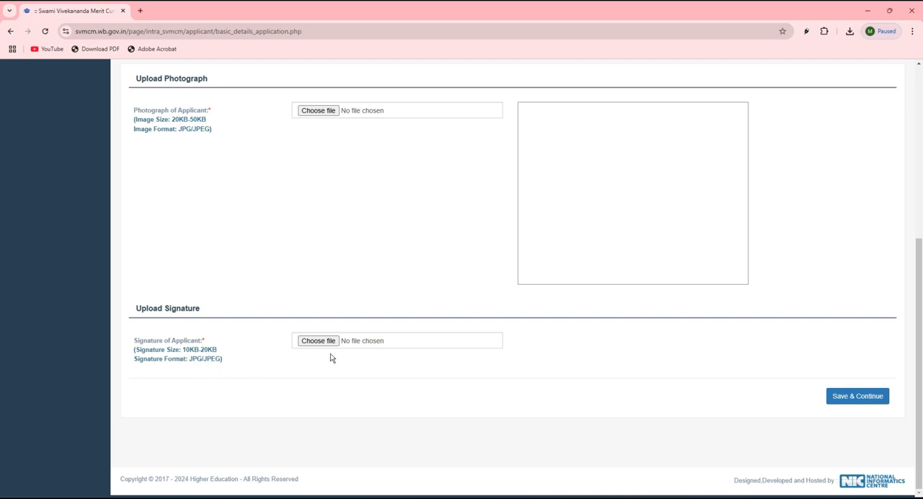
pyautogui.click(856, 402)
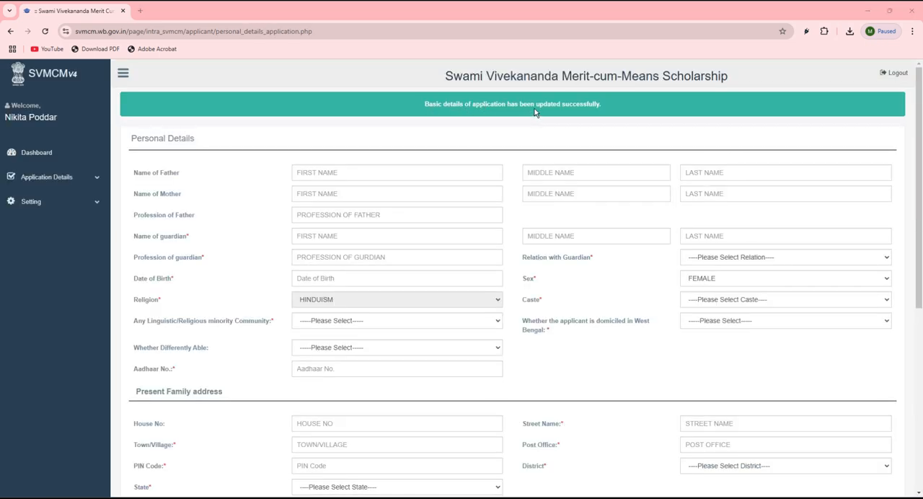
pyautogui.moveTo(535, 107); pyautogui.dragTo(583, 112)
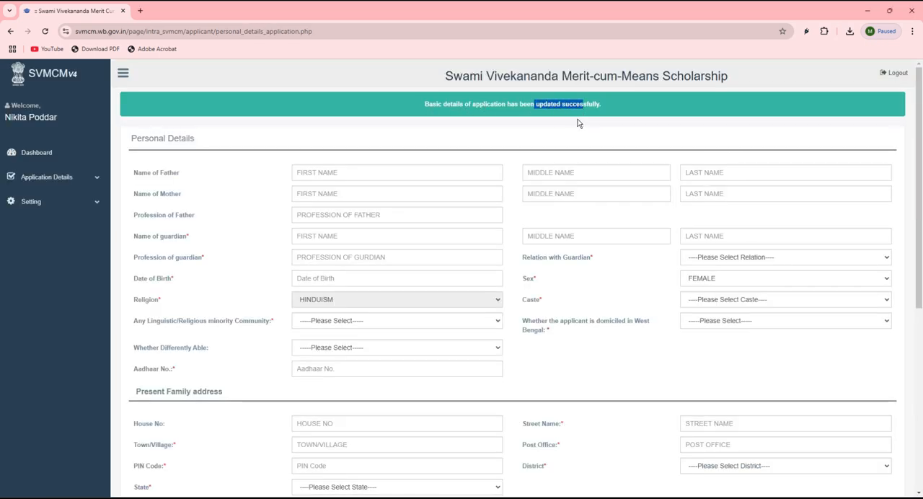
pyautogui.click(216, 183)
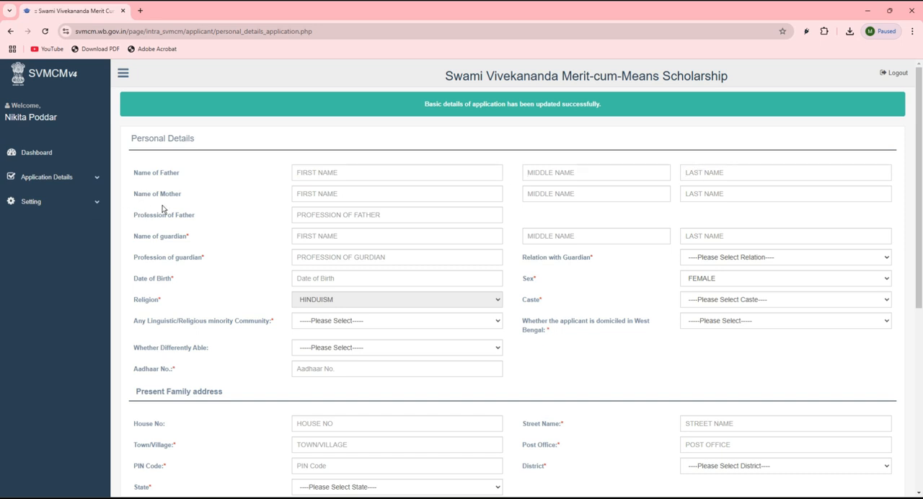
# Set the relation with guardian to FATHER in Personal Details
pyautogui.click(320, 194)
pyautogui.click(711, 260)
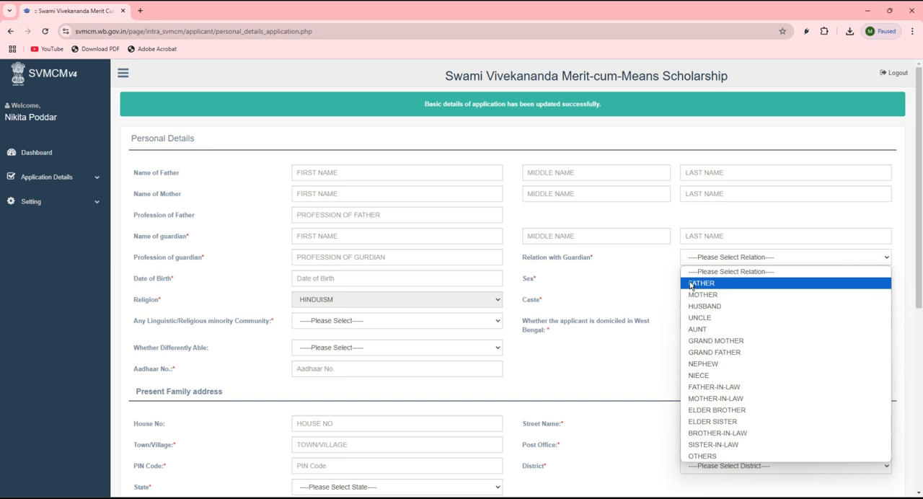
pyautogui.click(695, 285)
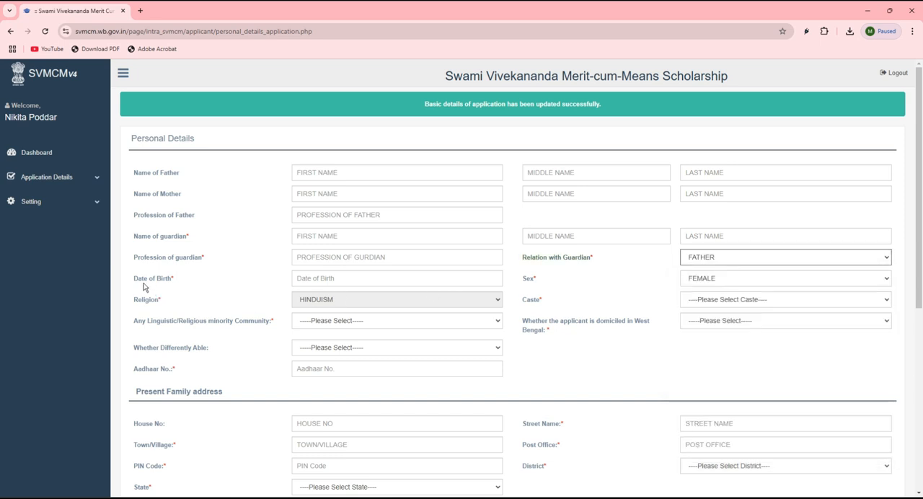
pyautogui.moveTo(138, 282); pyautogui.dragTo(191, 285)
pyautogui.click(340, 280)
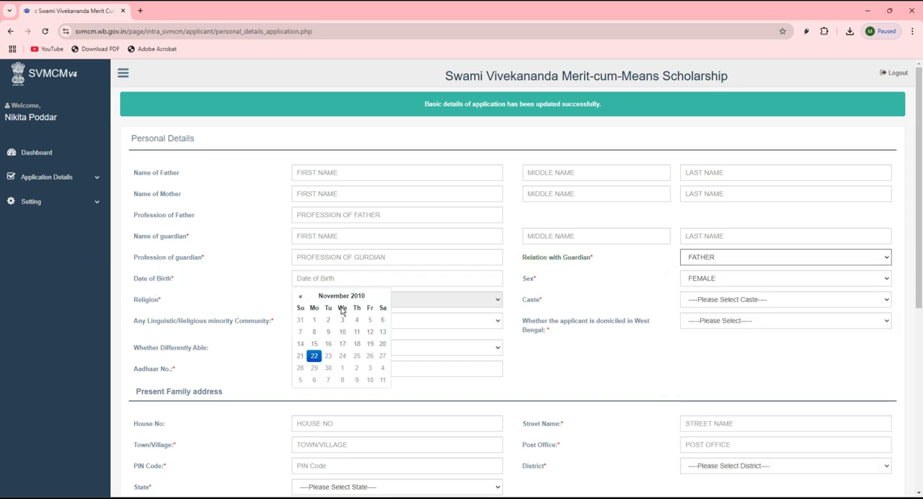
pyautogui.click(252, 292)
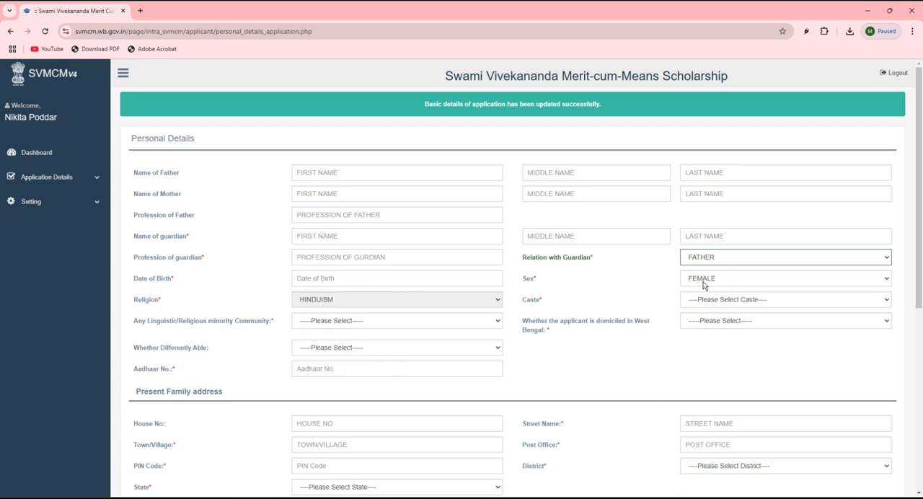
# Set the applicant's caste to SC in Personal Details
pyautogui.moveTo(137, 304); pyautogui.dragTo(165, 305)
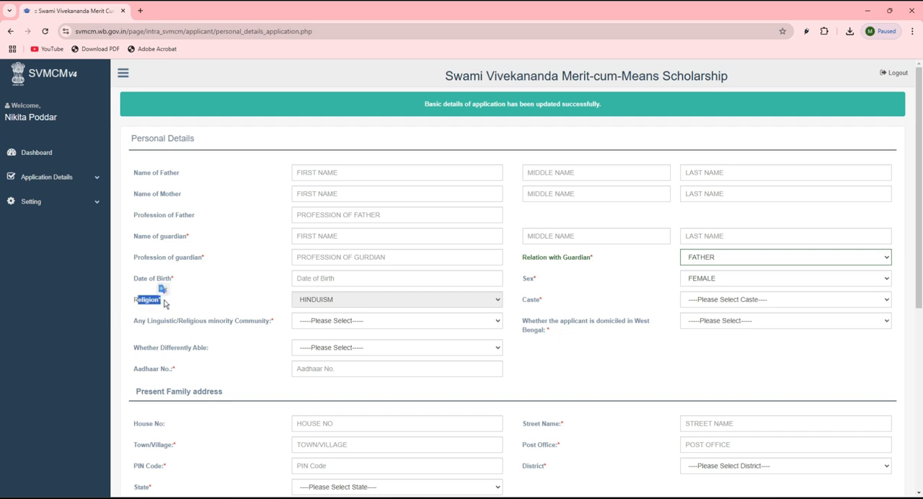
pyautogui.moveTo(517, 303); pyautogui.dragTo(555, 307)
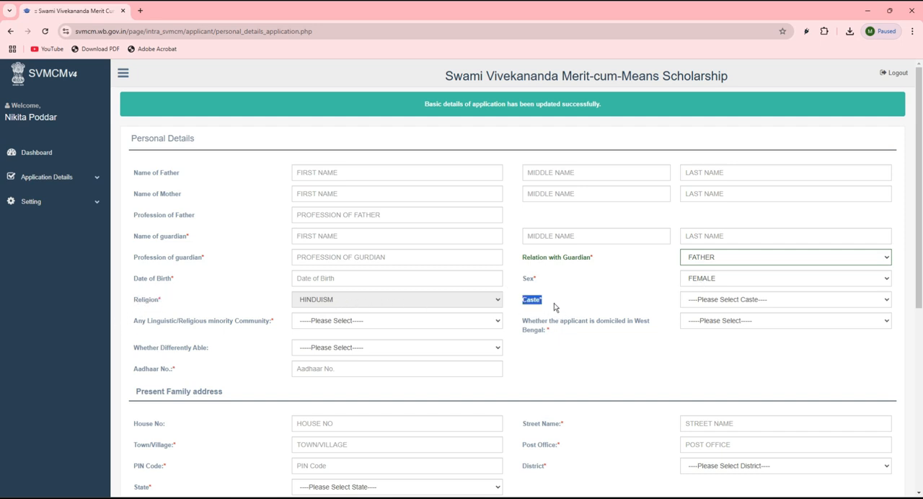
pyautogui.click(713, 301)
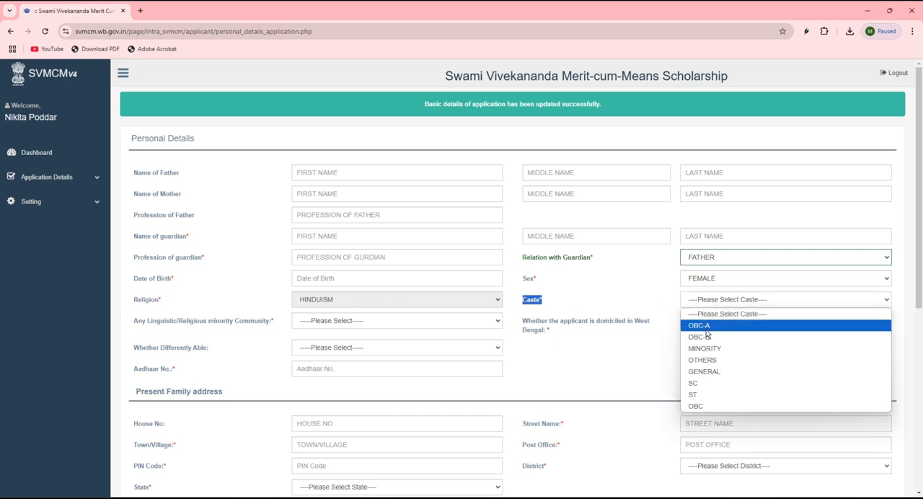
pyautogui.click(691, 384)
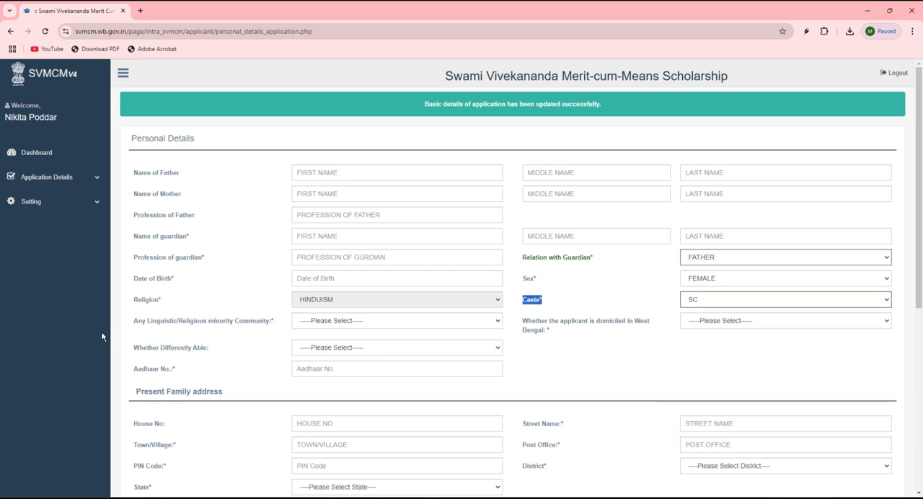
# Answer No for linguistic/religious minority community, Yes for domiciled in West Bengal, and No for differently able in Personal Details
pyautogui.click(141, 332)
pyautogui.click(298, 322)
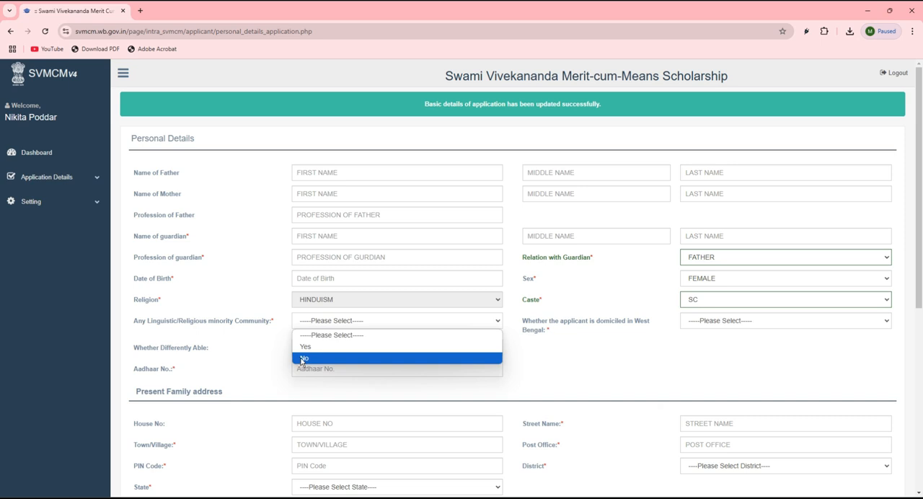
pyautogui.click(303, 358)
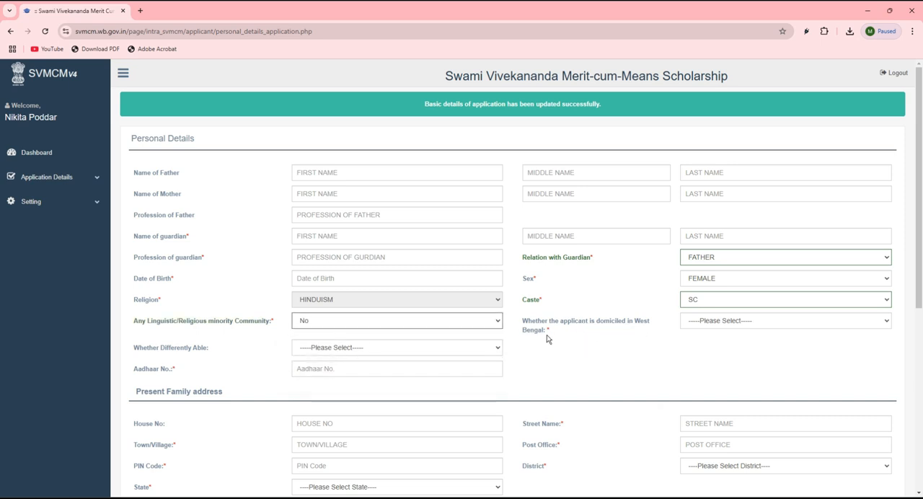
pyautogui.click(720, 322)
pyautogui.click(694, 347)
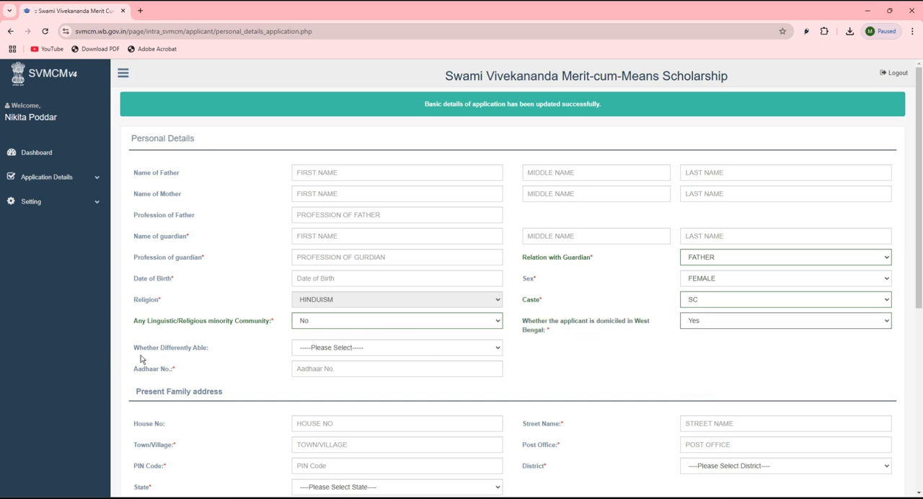
pyautogui.click(351, 352)
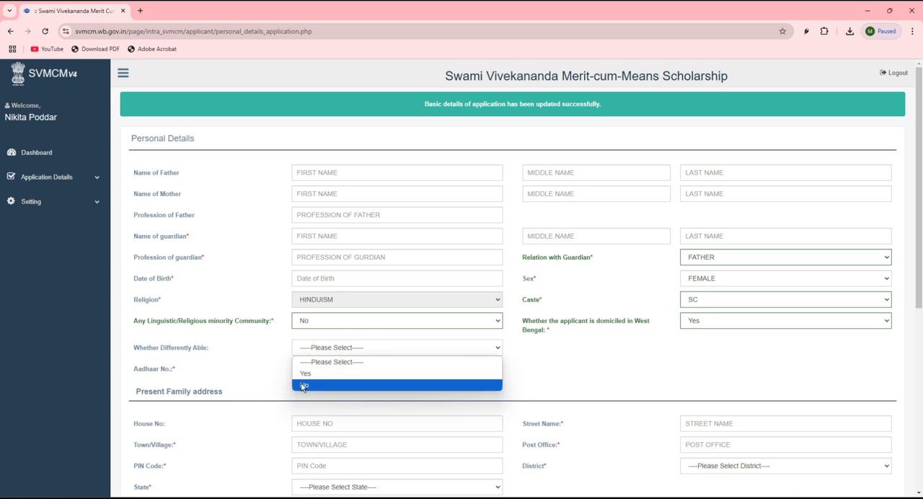
pyautogui.click(306, 385)
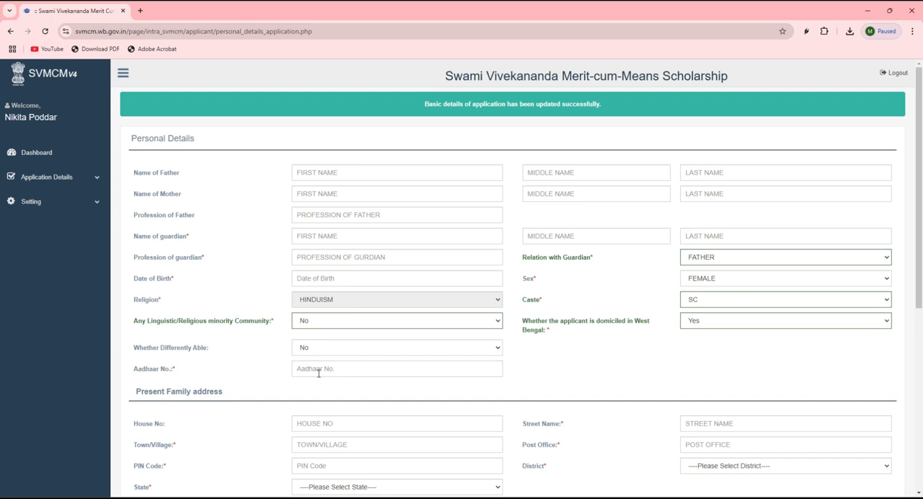
# Set the present family address district to MALDAH and the state to WEST BENGAL
pyautogui.scroll(-5, 319, 373)
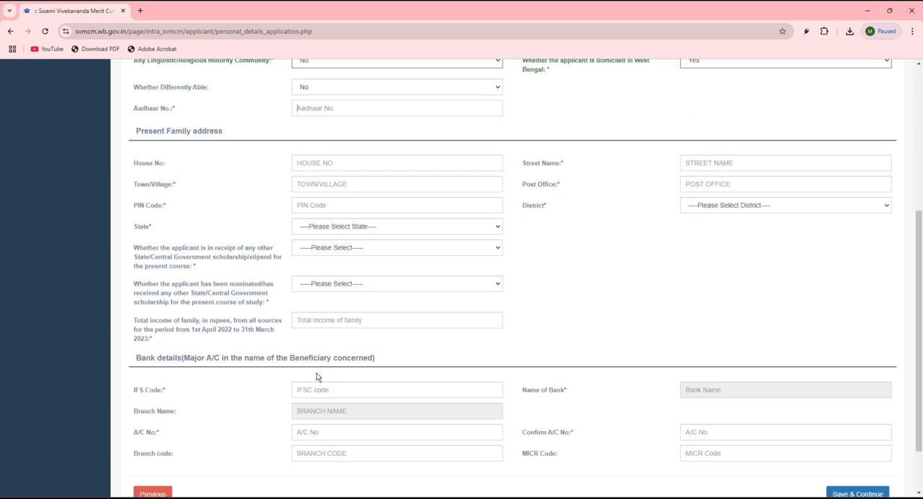
pyautogui.scroll(1, 309, 380)
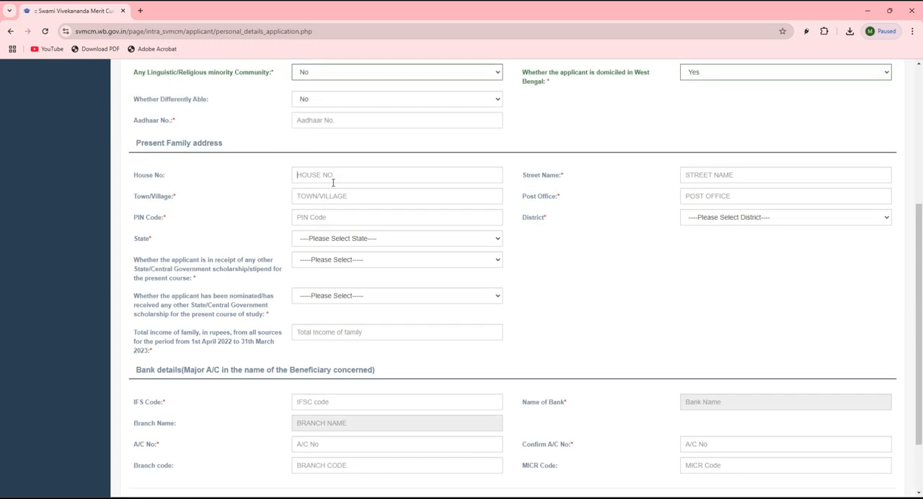
pyautogui.moveTo(136, 175); pyautogui.dragTo(171, 179)
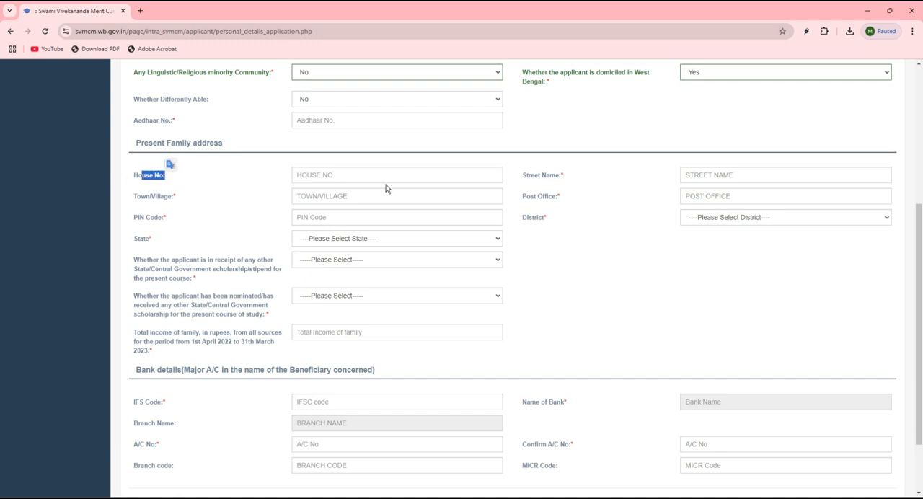
pyautogui.click(717, 175)
pyautogui.moveTo(155, 196); pyautogui.dragTo(188, 194)
pyautogui.click(328, 196)
pyautogui.click(754, 200)
pyautogui.click(718, 215)
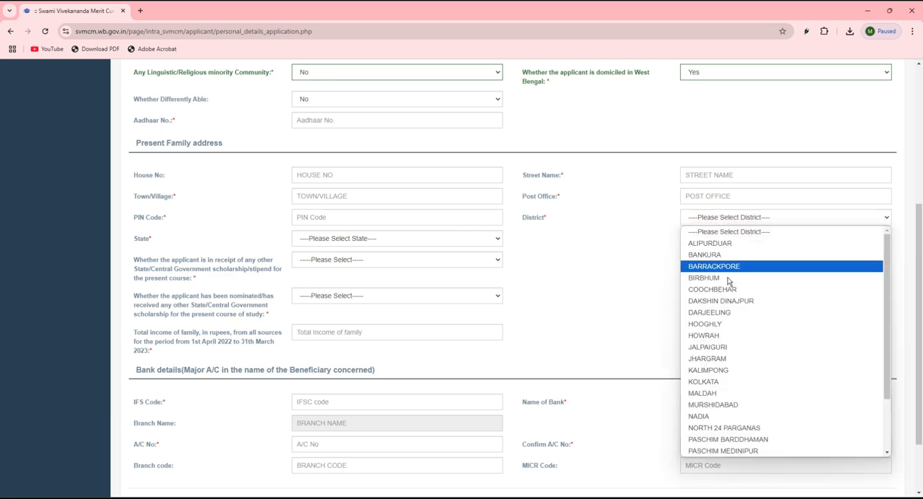
pyautogui.click(701, 393)
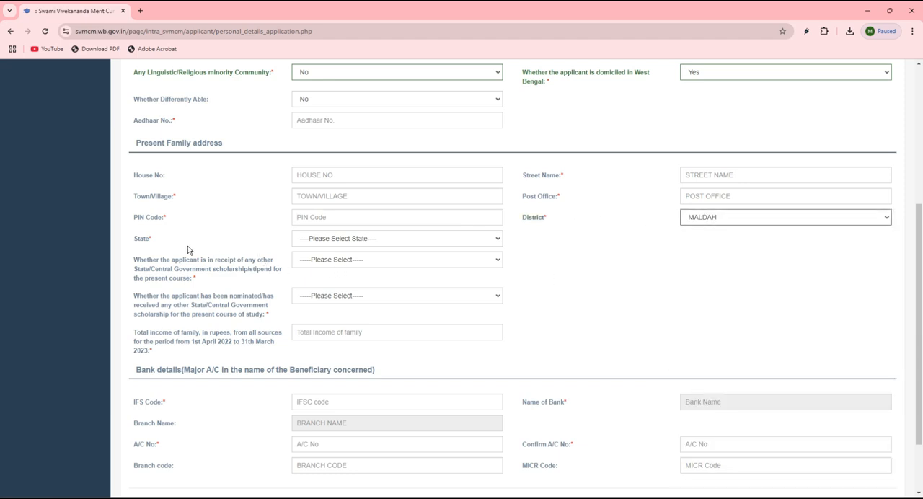
pyautogui.click(321, 239)
pyautogui.click(323, 264)
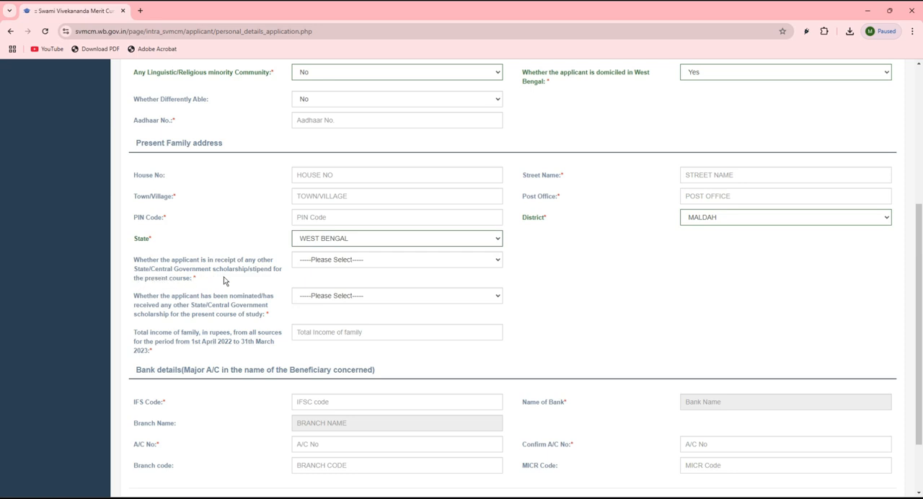
# Answer No to both questions about receiving or being nominated for another State/Central Government scholarship for the present course
pyautogui.click(335, 261)
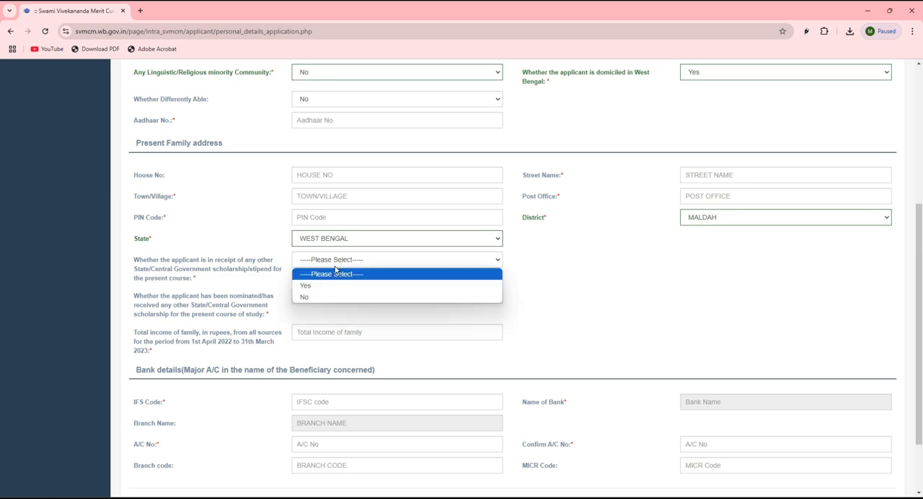
pyautogui.click(309, 296)
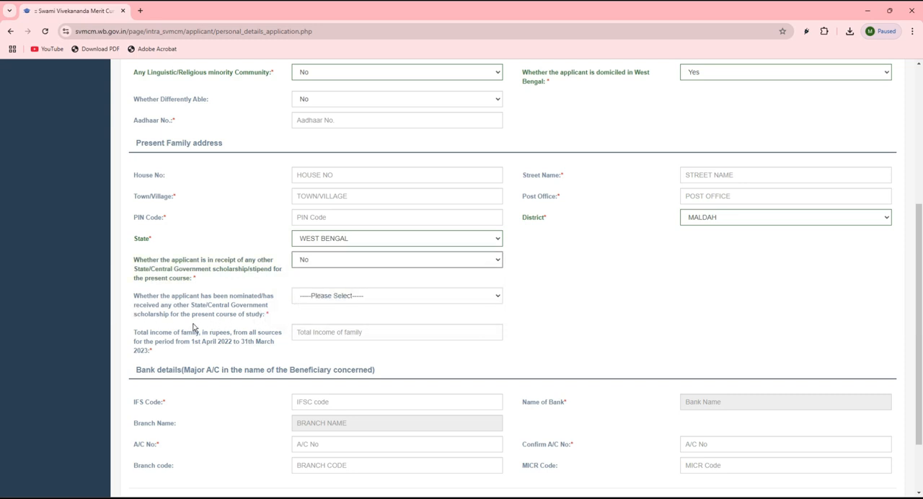
pyautogui.click(325, 296)
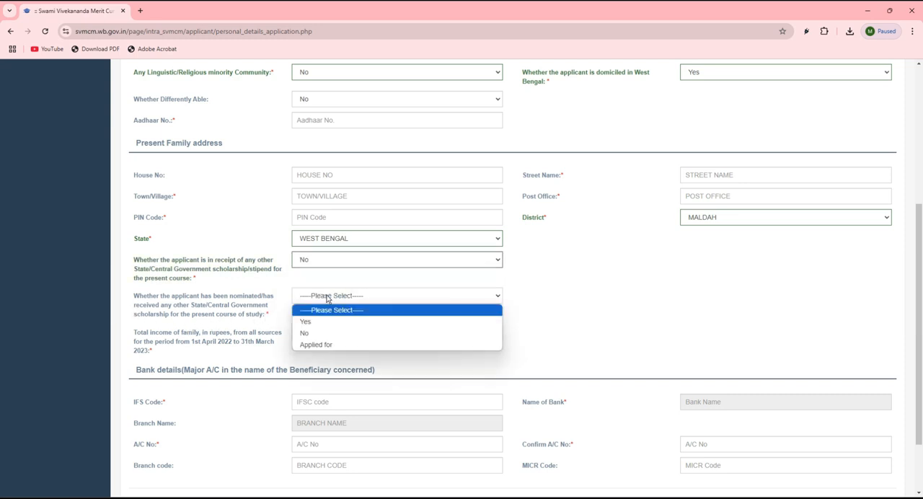
pyautogui.click(304, 334)
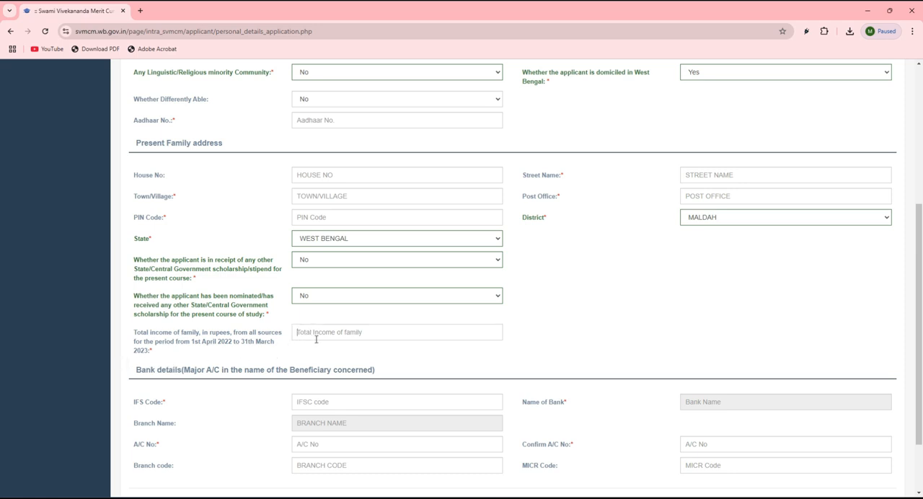
# Save the personal details to continue to the supporting document upload, and dismiss the notification about income certificate authorities
pyautogui.scroll(-2, 316, 339)
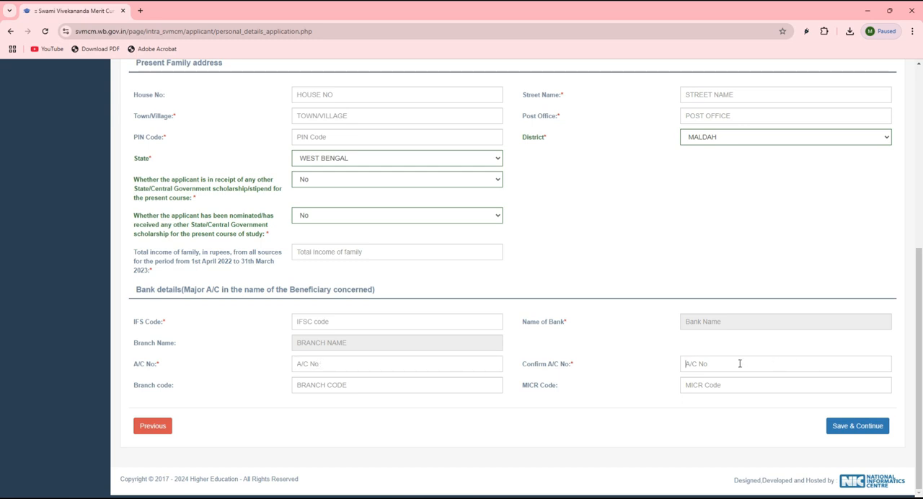
pyautogui.click(340, 391)
pyautogui.click(719, 386)
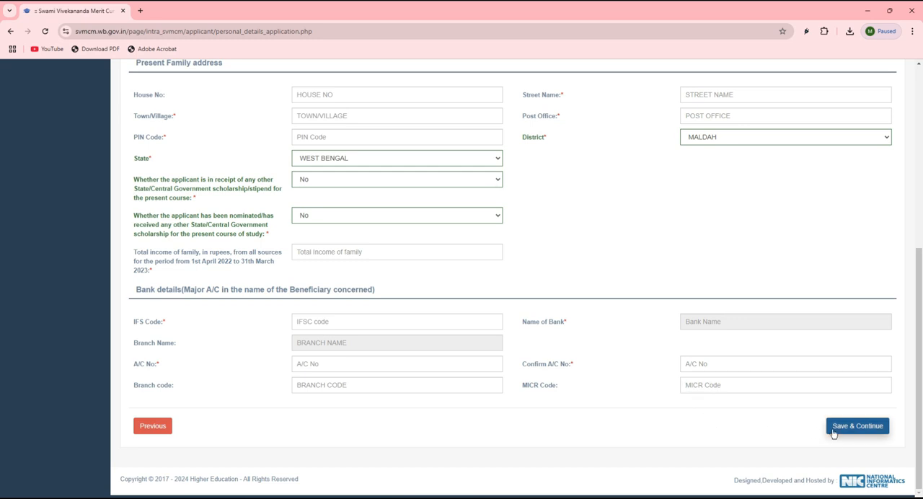
pyautogui.click(858, 429)
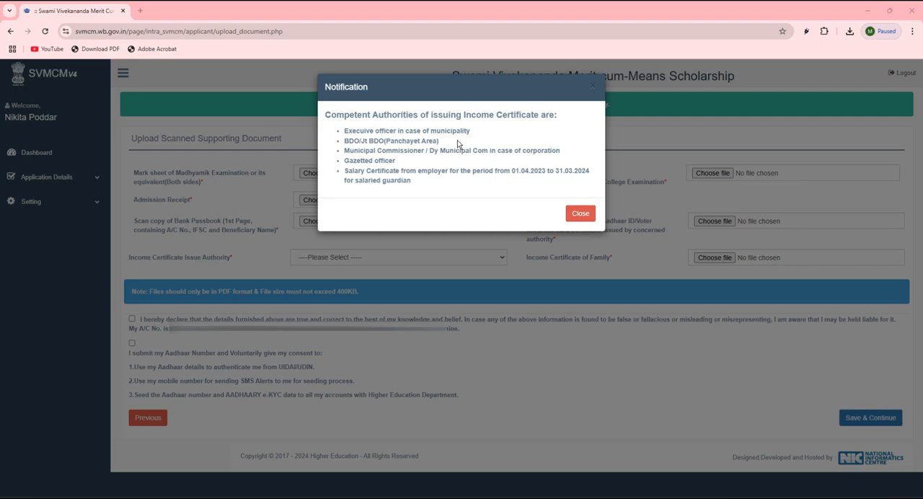
pyautogui.click(580, 214)
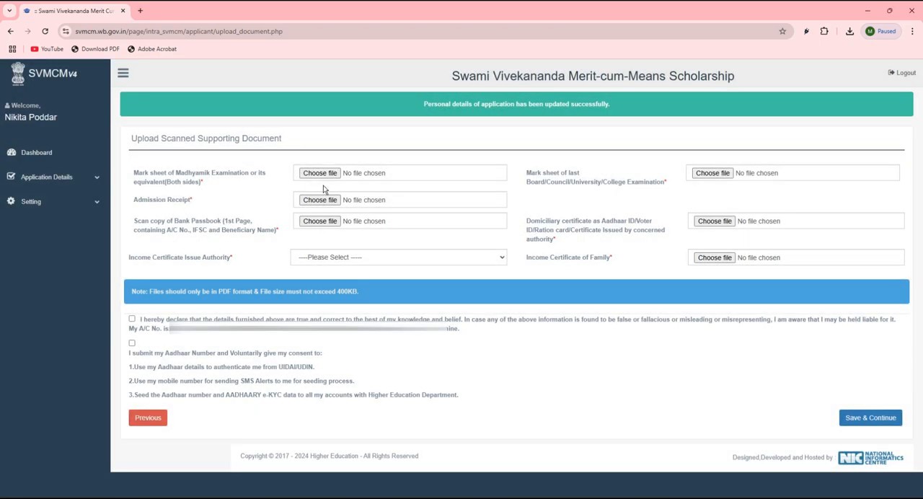
pyautogui.moveTo(175, 179); pyautogui.dragTo(240, 176)
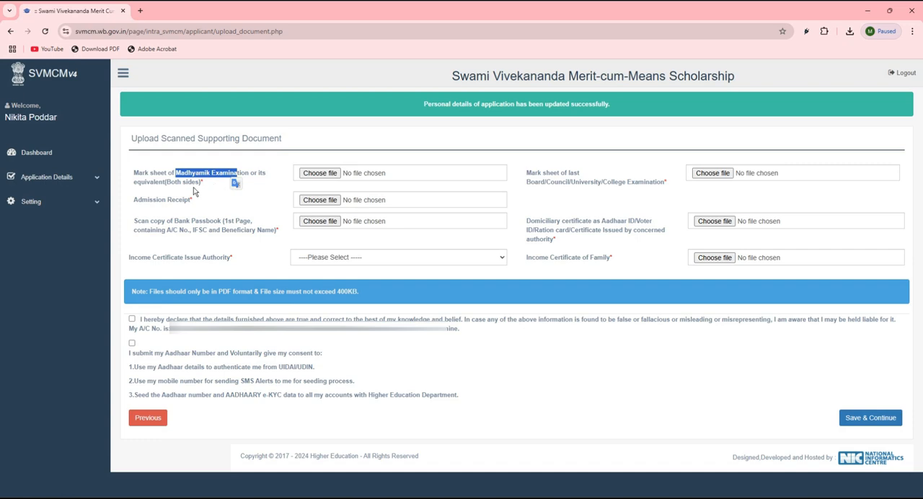
pyautogui.click(152, 207)
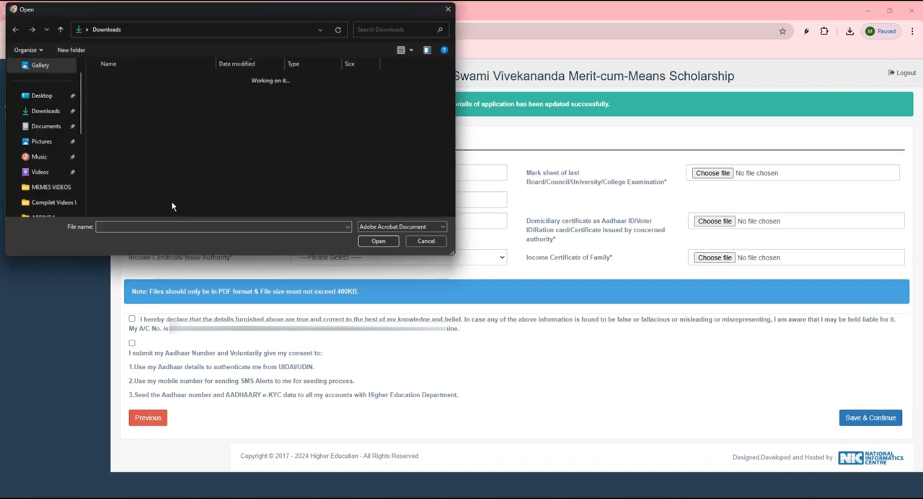
pyautogui.click(428, 241)
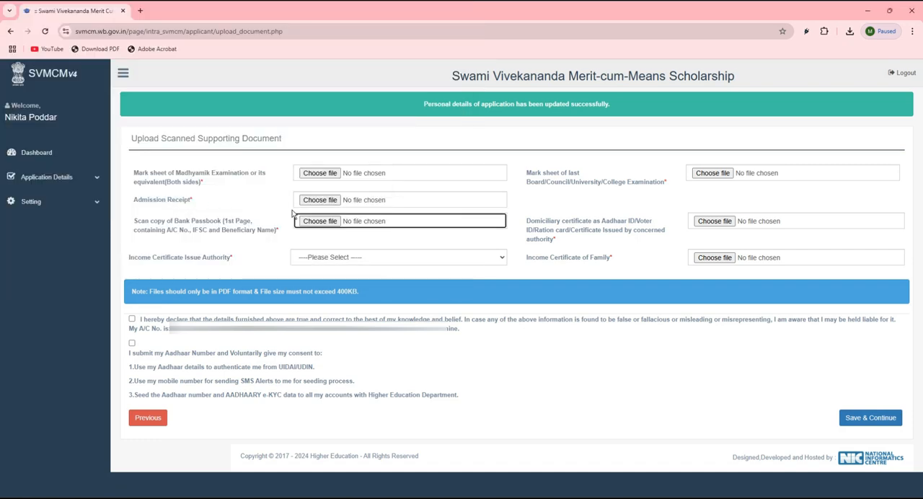
pyautogui.click(174, 226)
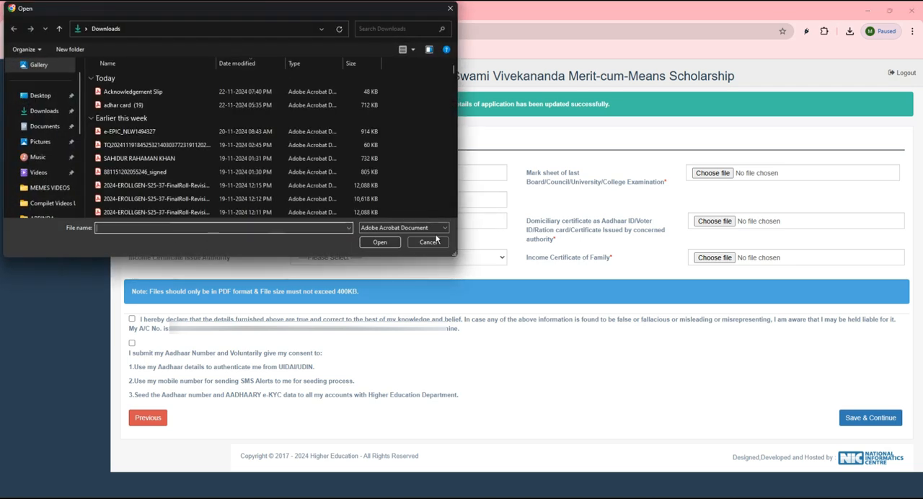
pyautogui.click(435, 240)
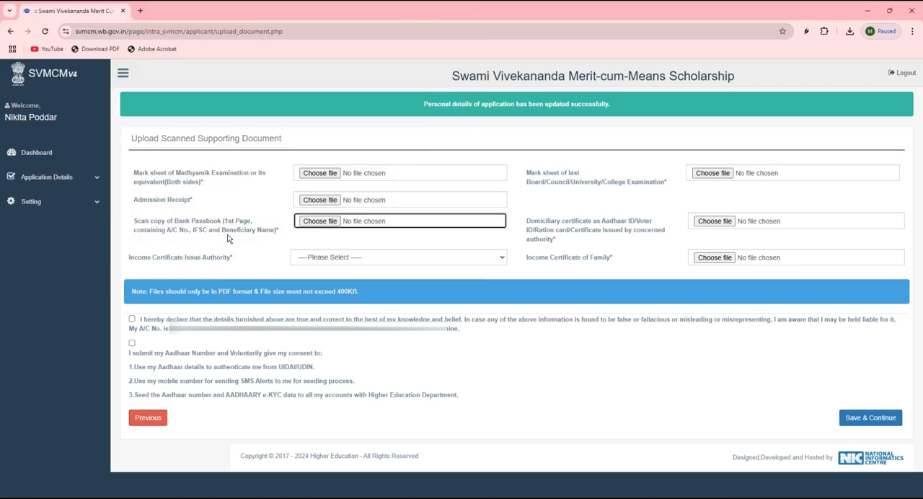
# Set the income certificate issue authority to BDO/Jt BDO(Panchayet Area)
pyautogui.click(305, 259)
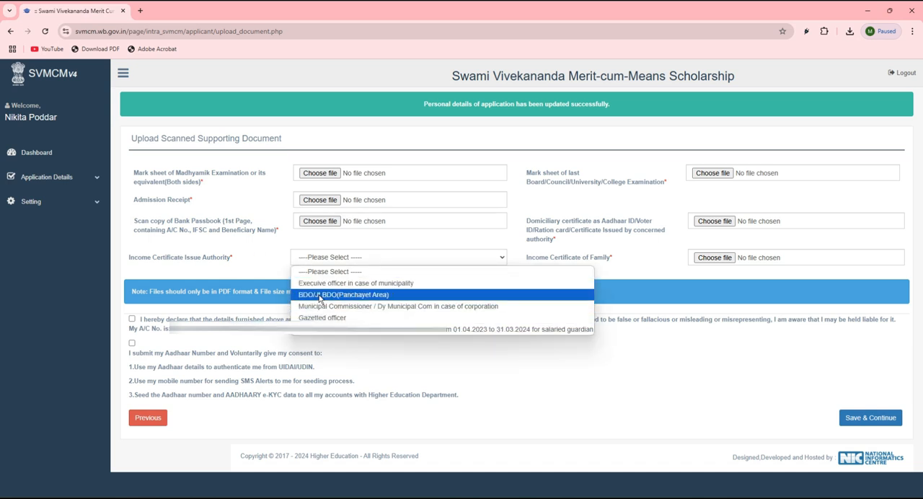
pyautogui.click(318, 296)
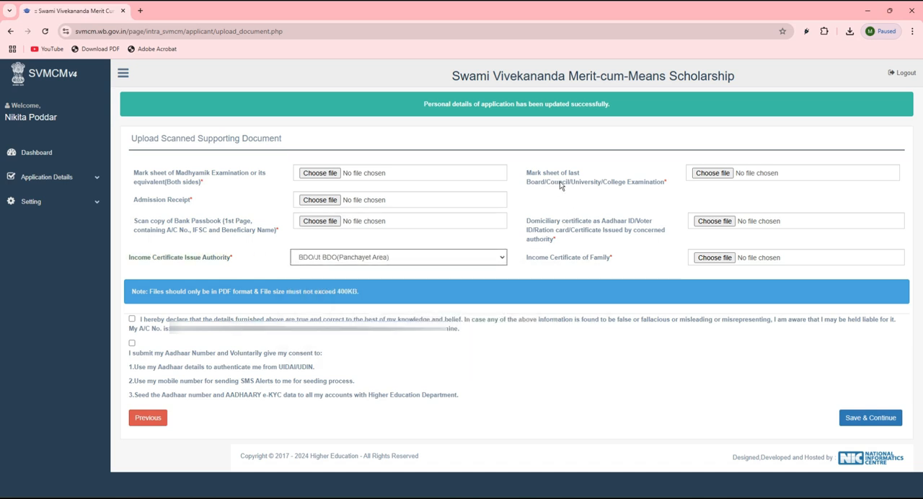